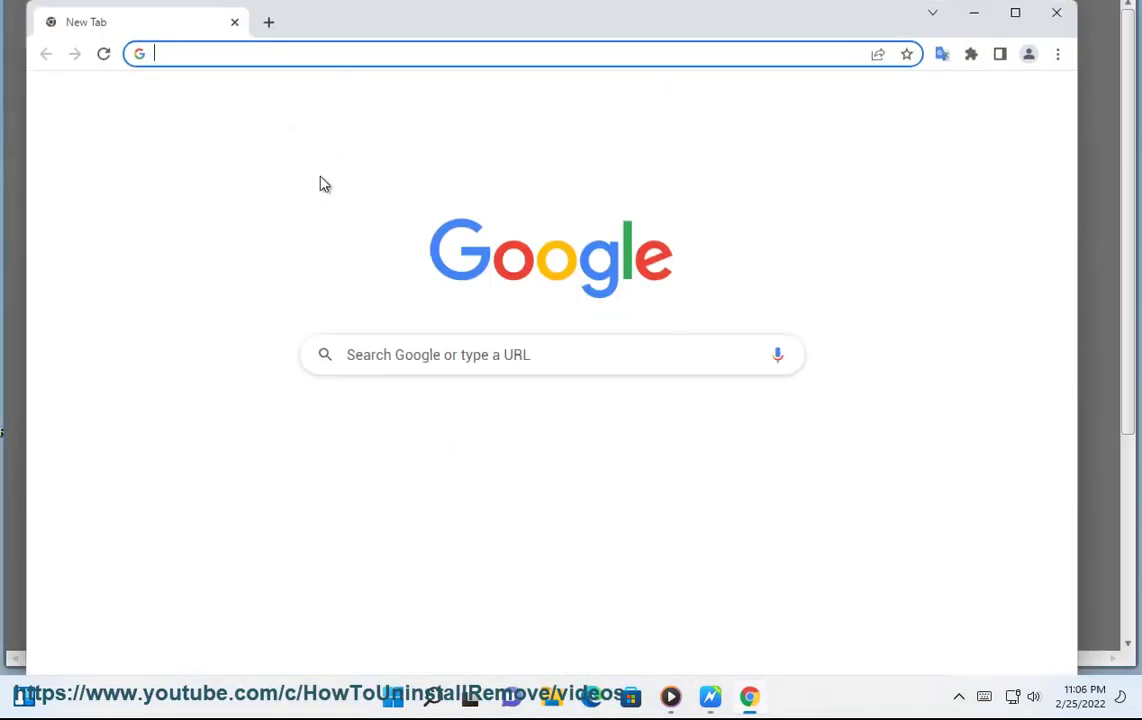
- Search the web for "Disk Cleanup alternative"
type("Disk Cleanup")
type("a")
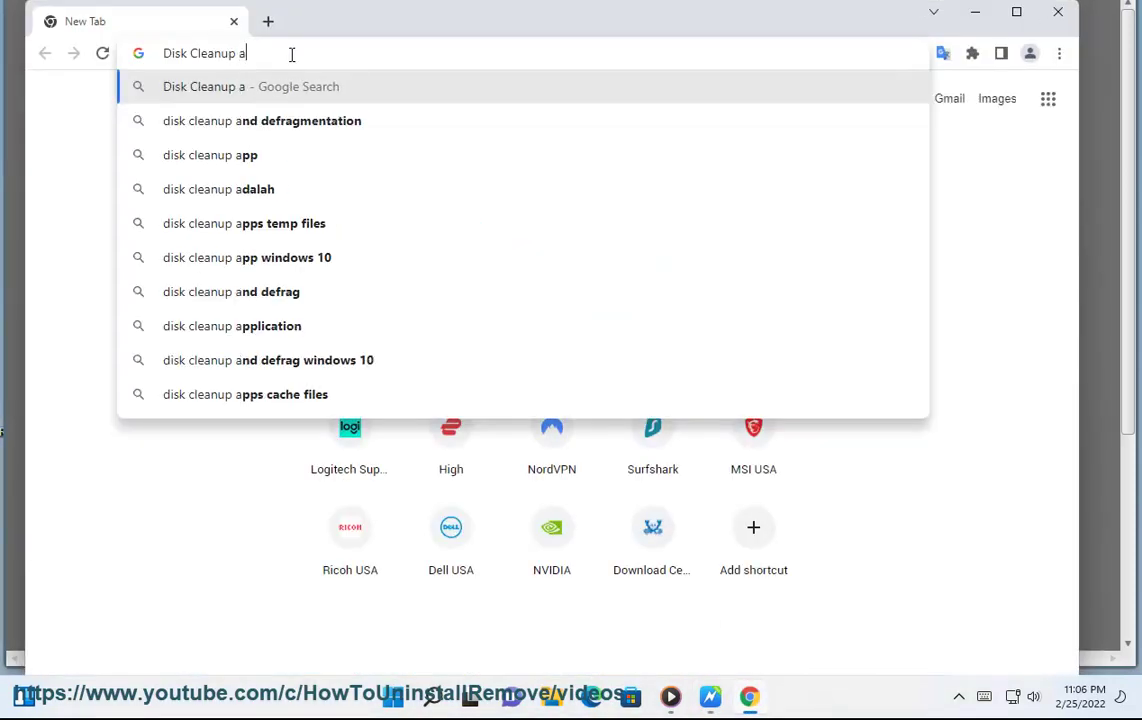
type("l")
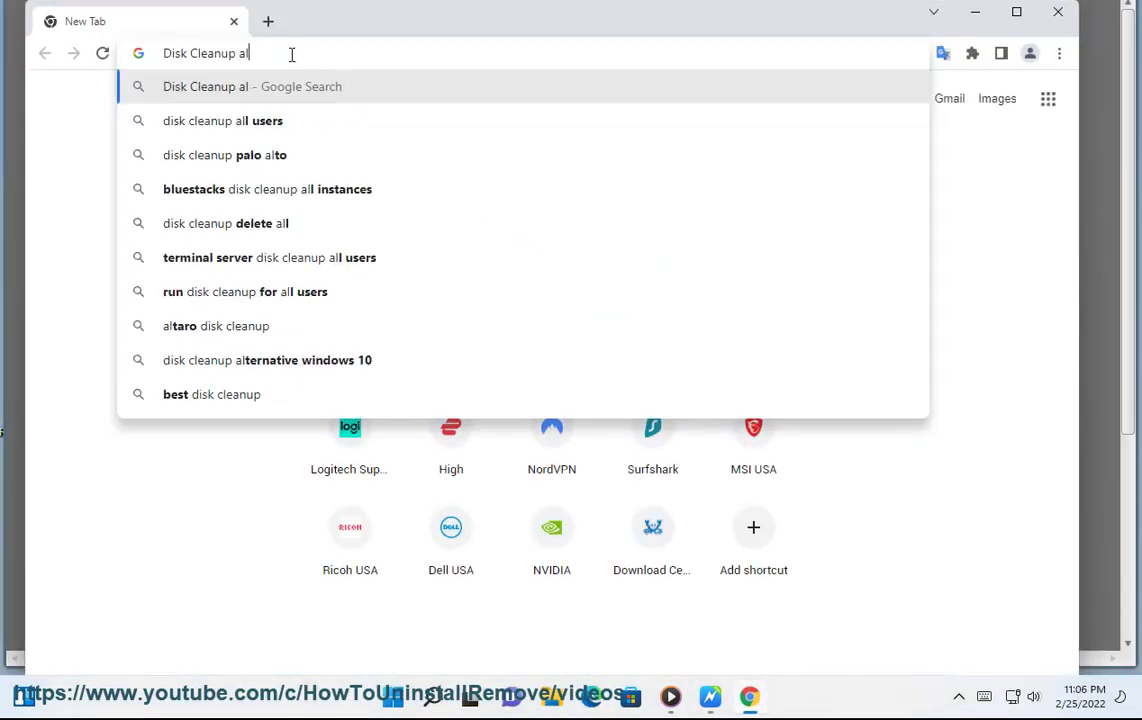
type("t")
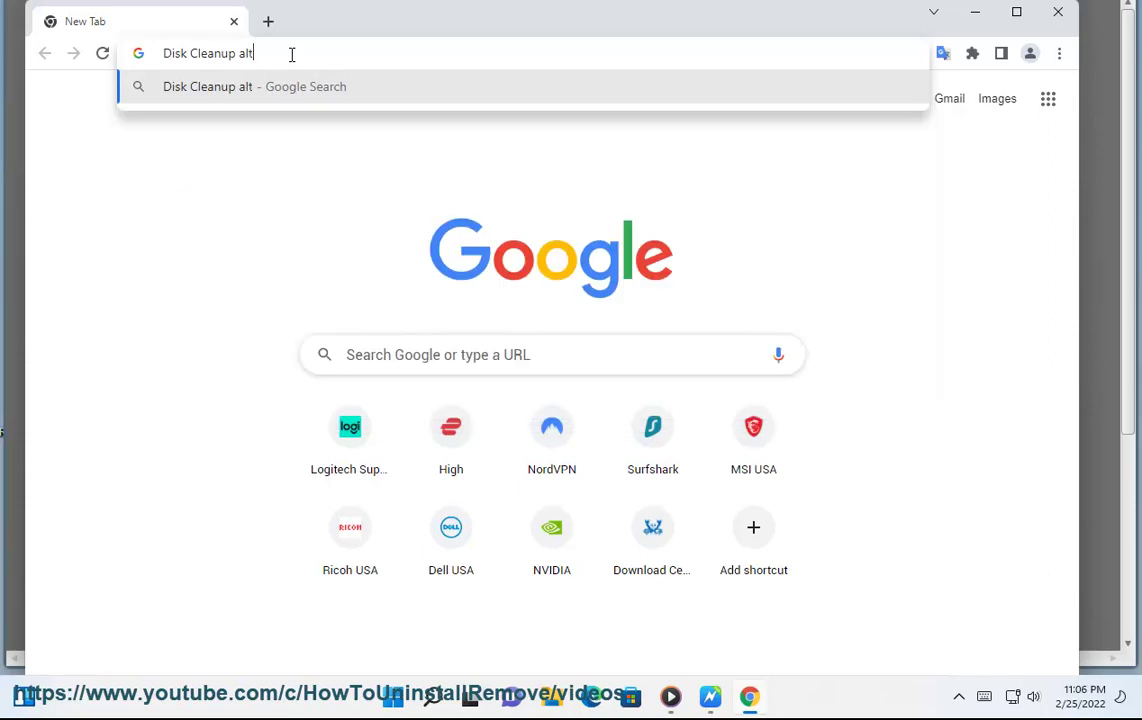
type("ernative")
key("Return")
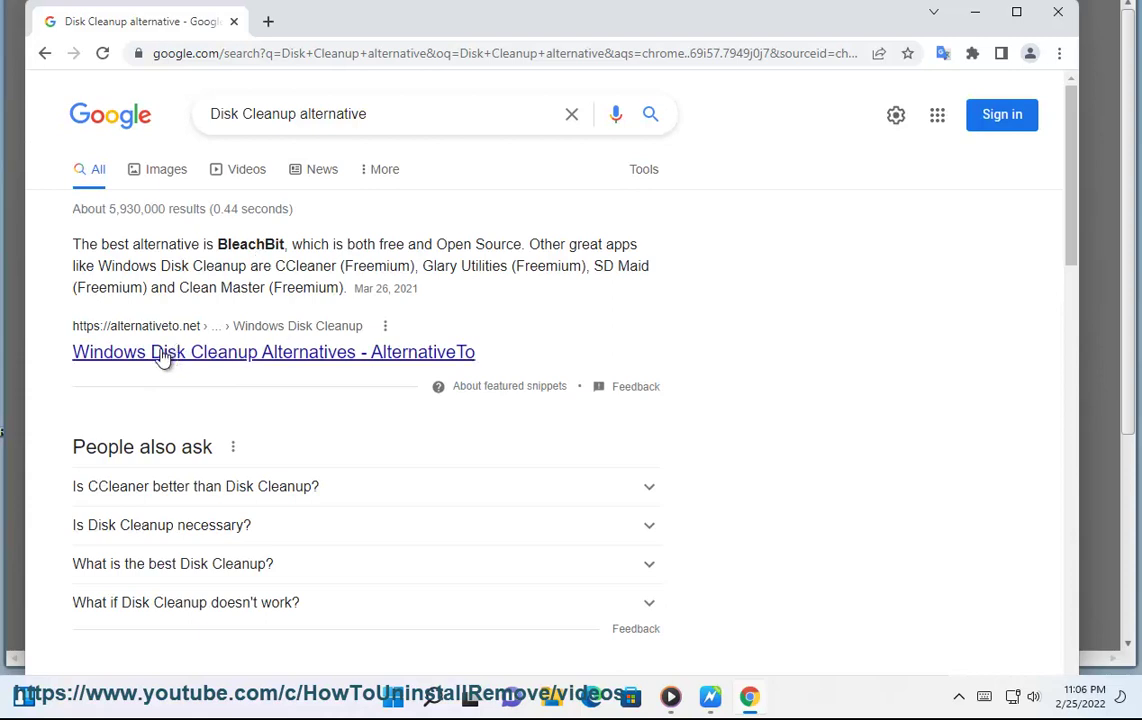
- Look through the search results for Disk Cleanup alternatives, including the top 22 list, and minimize the browser
scroll(550, 420, "down", 3)
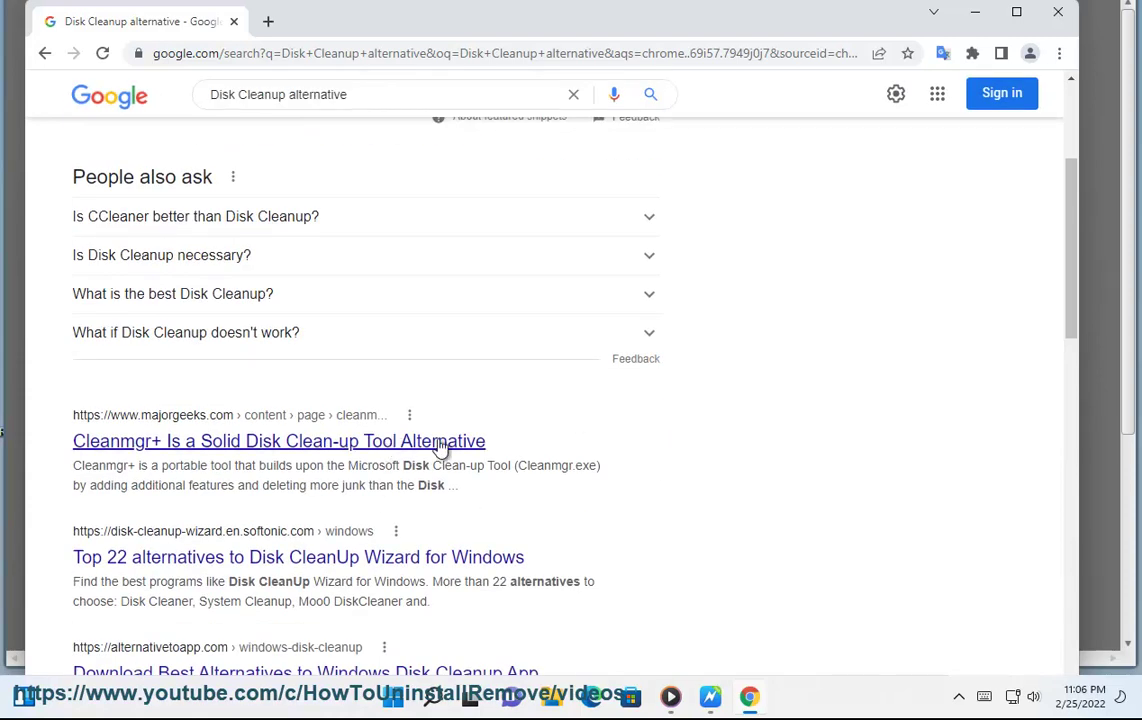
scroll(438, 449, "down", 4)
scroll(55, 337, "up", 2)
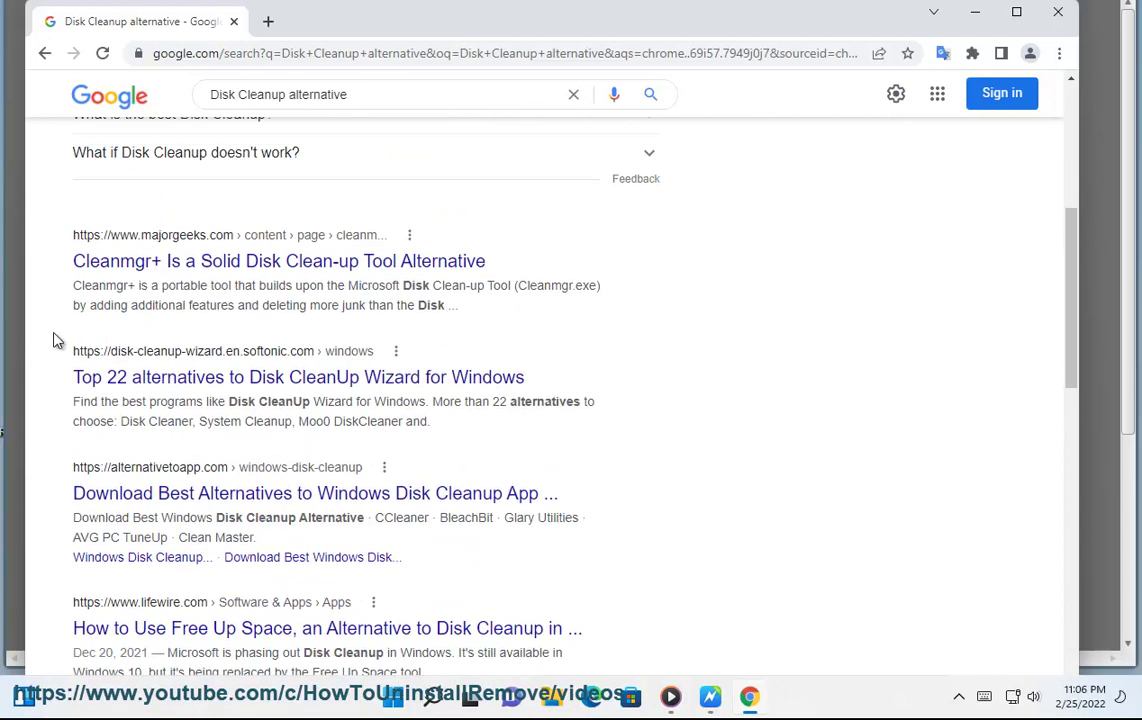
left_click_drag(75, 381, 574, 394)
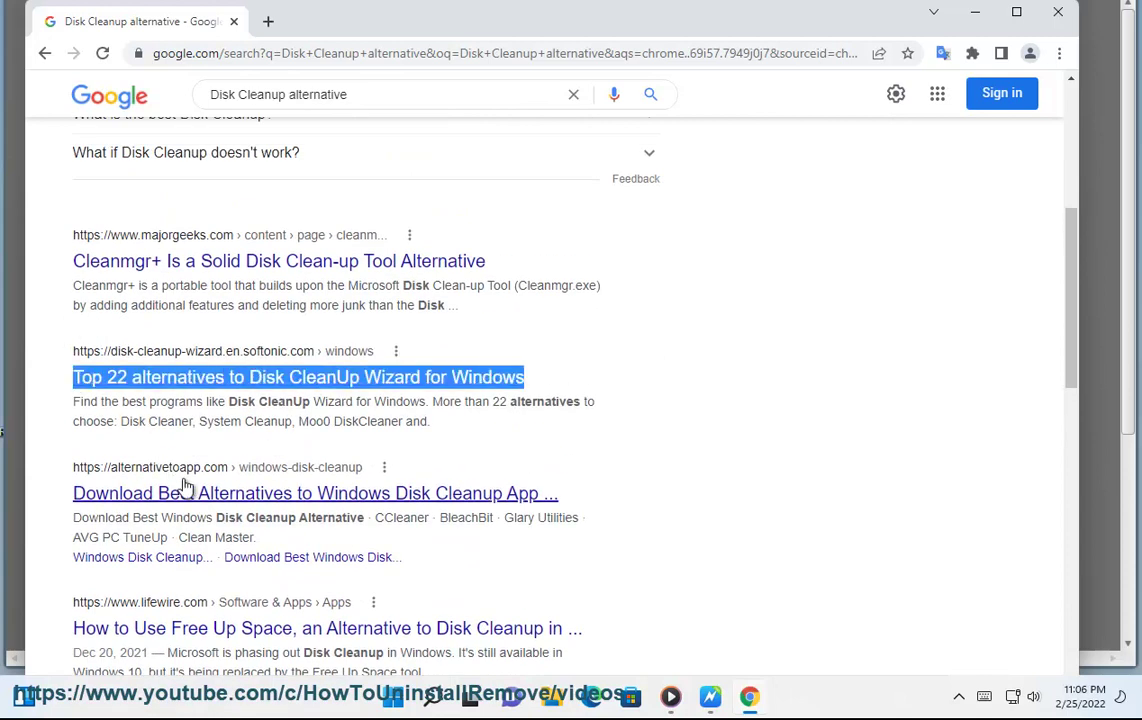
scroll(166, 474, "down", 3)
left_click(974, 11)
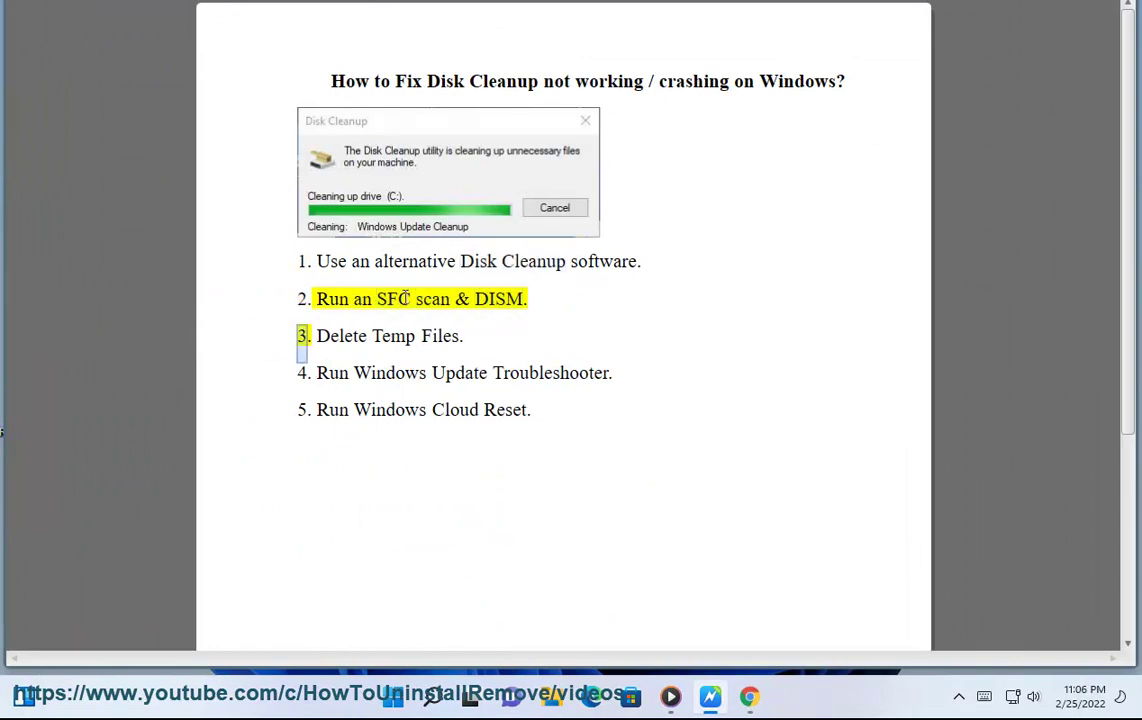
- Open Command Prompt as administrator and enter SFC SCANNOW at the prompt without running it
left_click(432, 695)
right_click(818, 232)
left_click(810, 250)
left_click(543, 446)
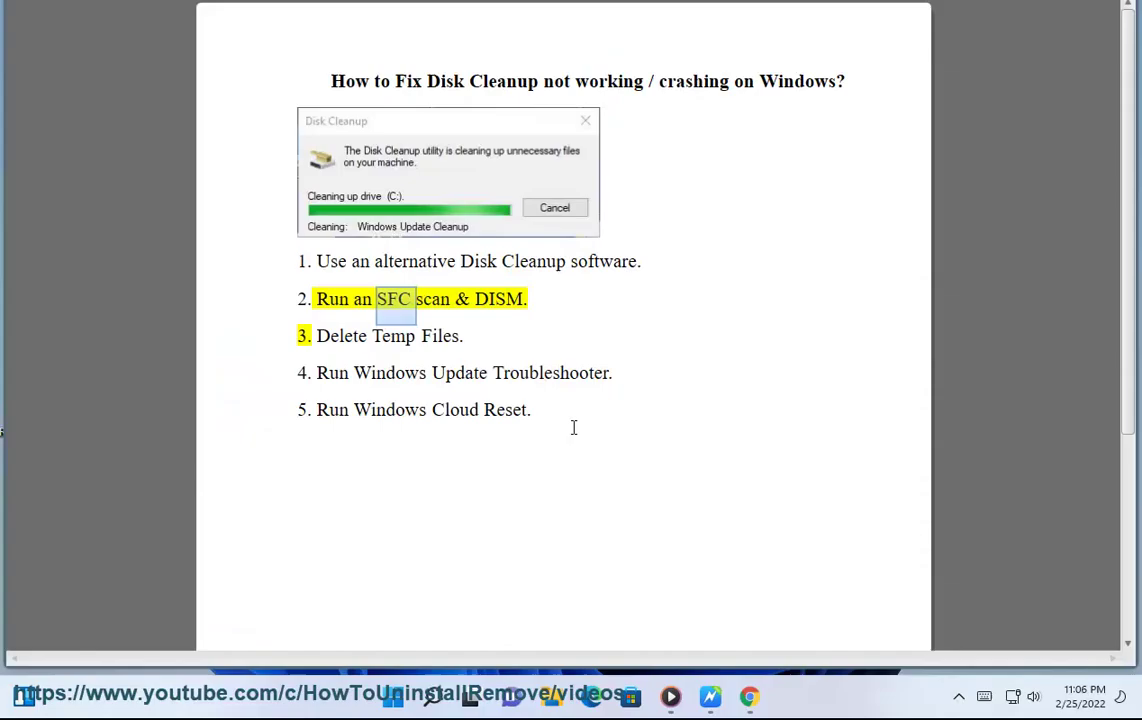
type("S")
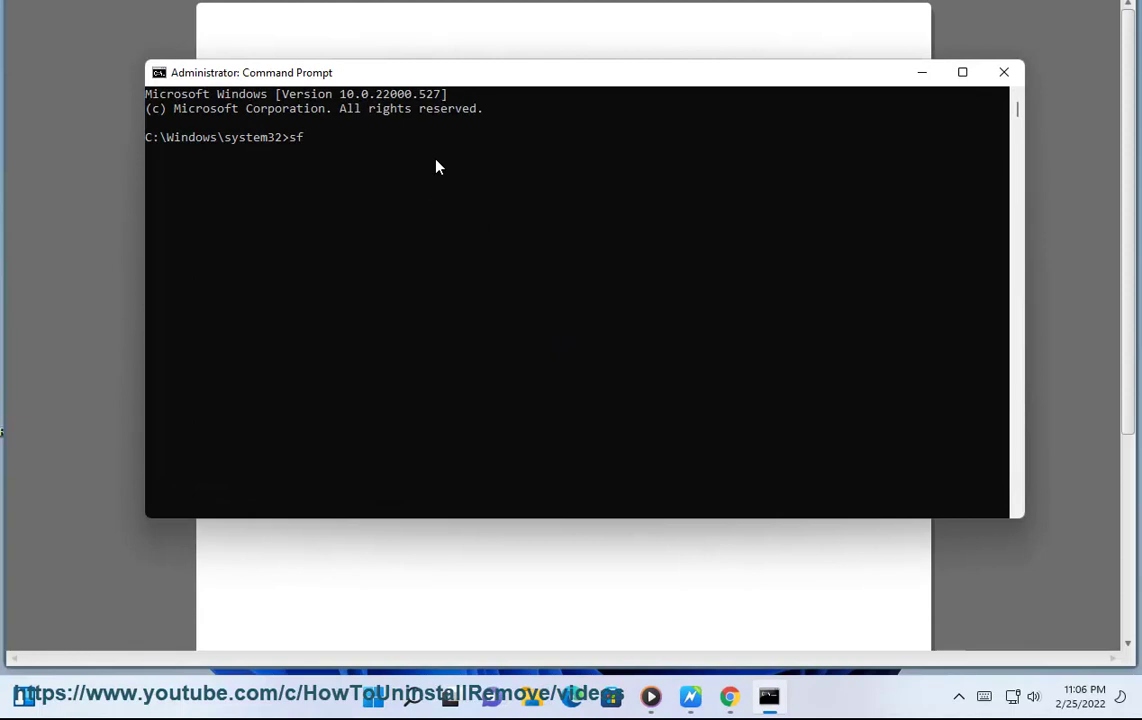
type("FC SCANNOW")
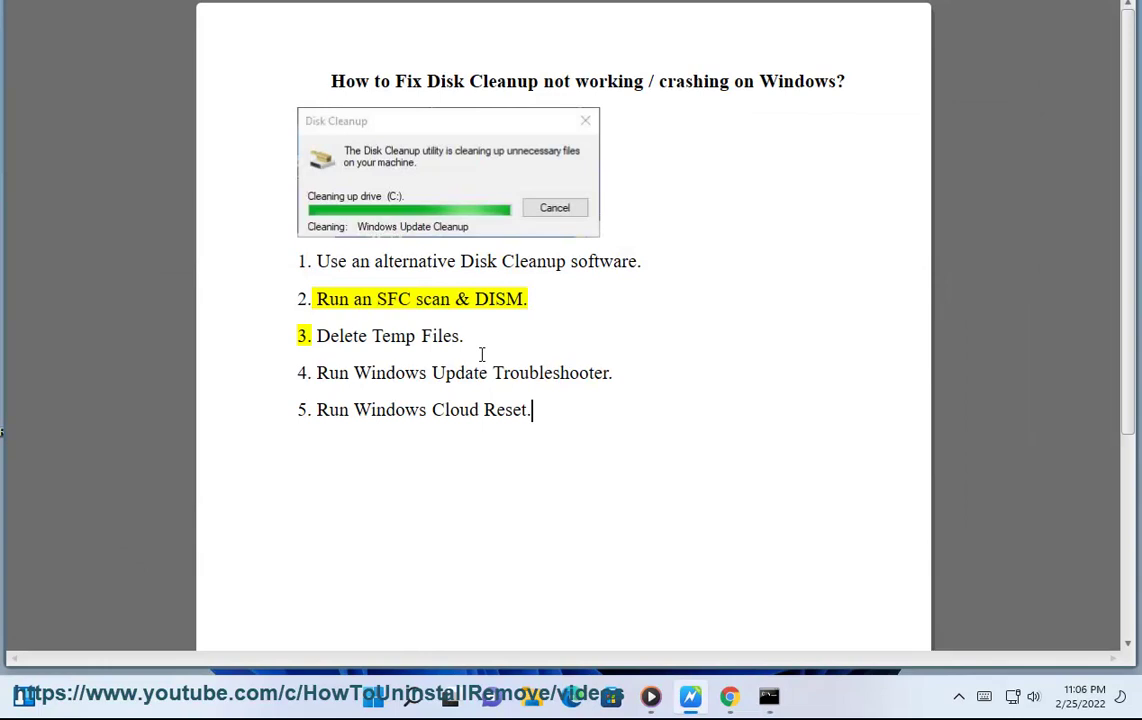
- Switch to Chrome and search Google for "dism online cleanup-image restorehealth"
double_click(498, 300)
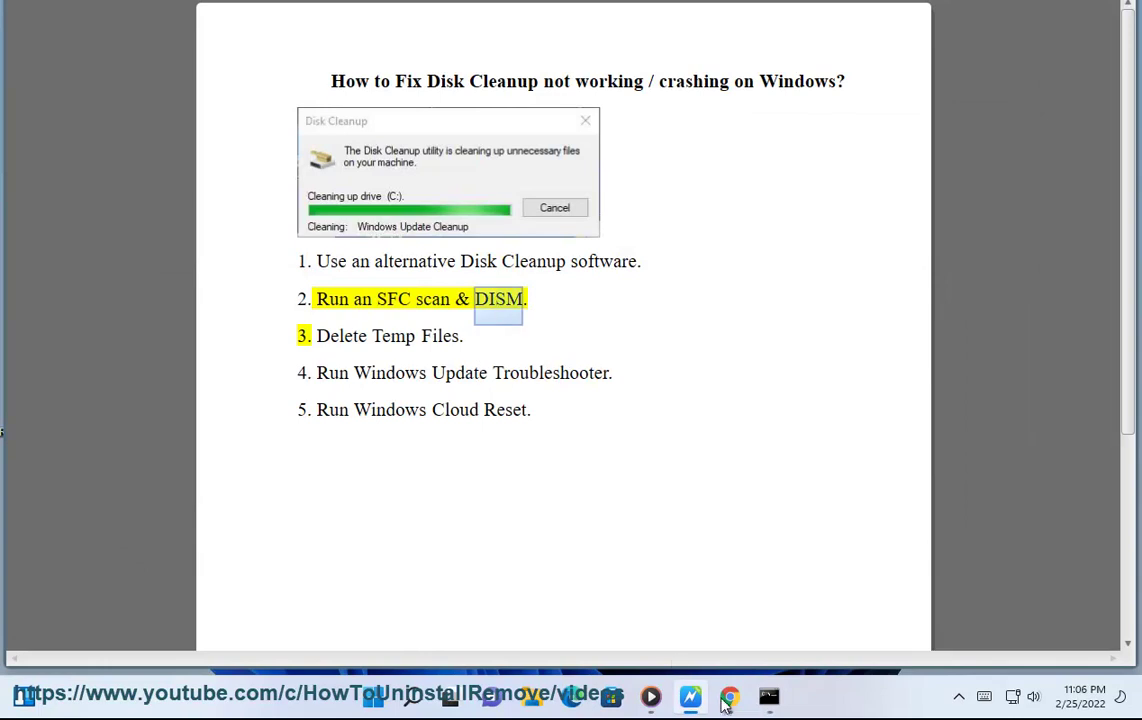
left_click(729, 696)
triple_click(373, 90)
type("DISM")
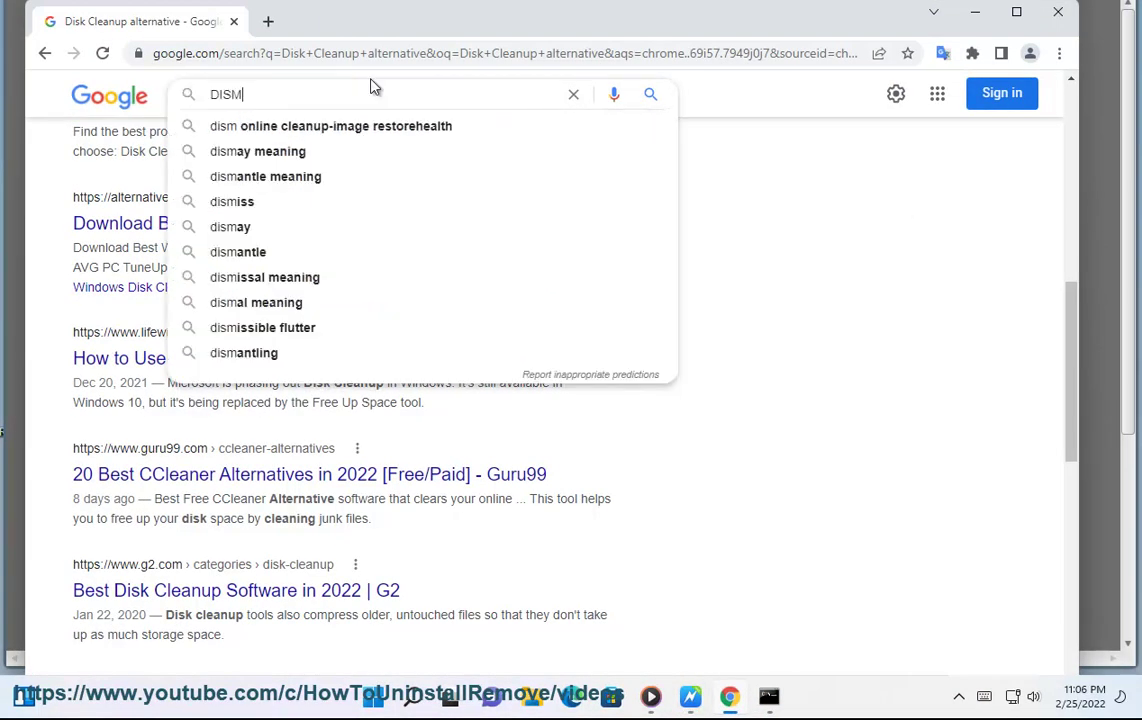
left_click(370, 125)
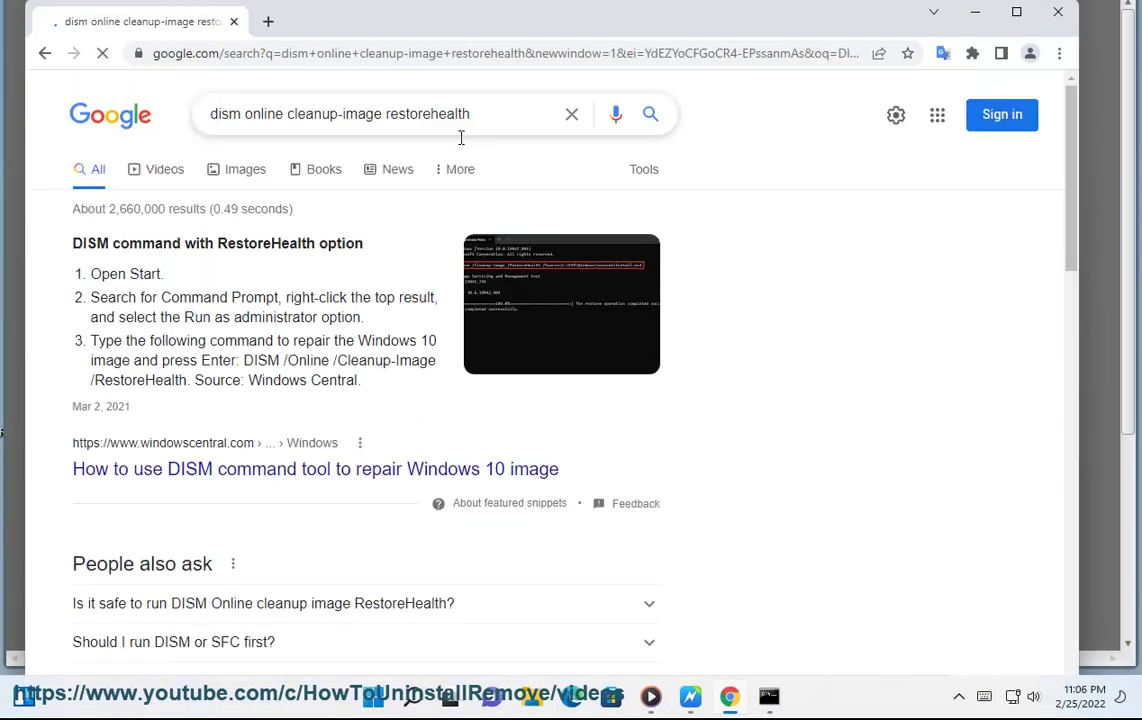
- Copy DISM /Online /Cleanup-Image /RestoreHealth from the search result, replace the line in Command Prompt with it, and close that window without running it
left_click_drag(243, 362, 199, 382)
key("super+c")
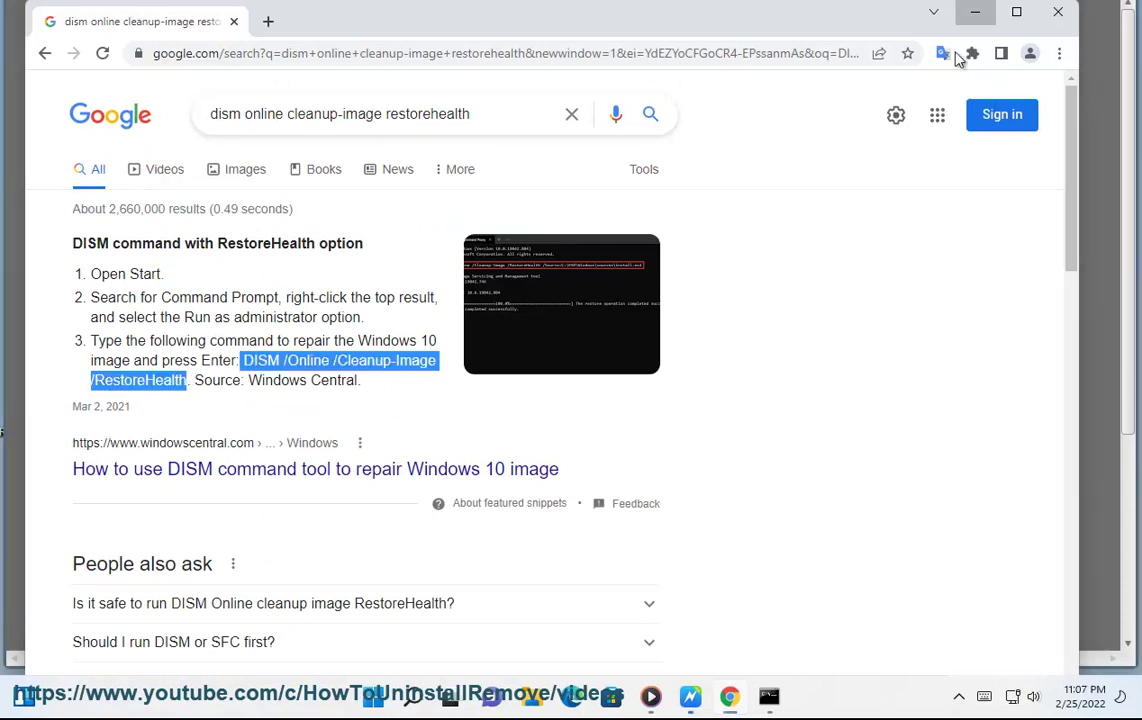
left_click(975, 12)
left_click(769, 700)
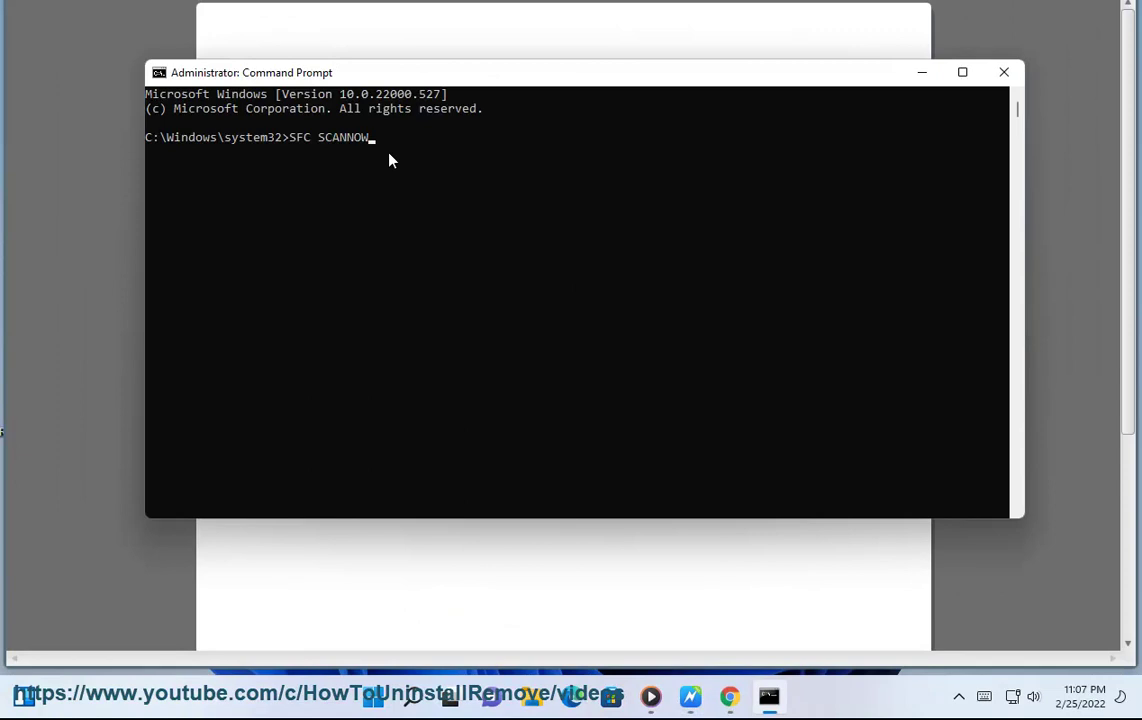
right_click(276, 141)
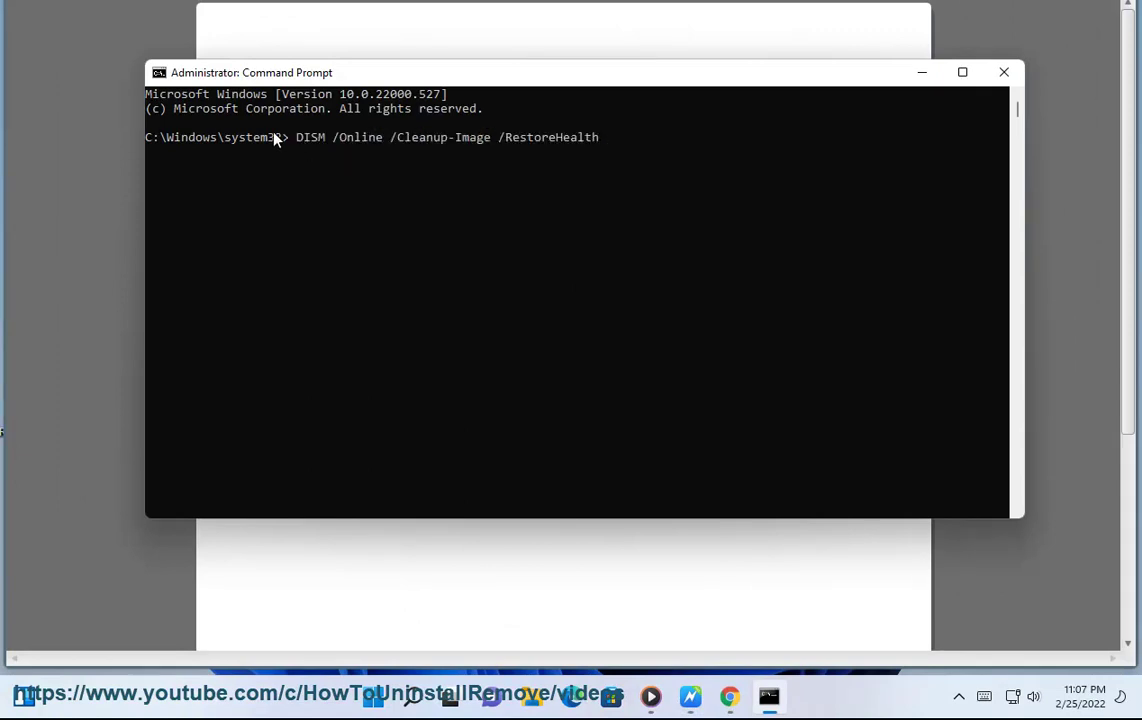
left_click(1004, 72)
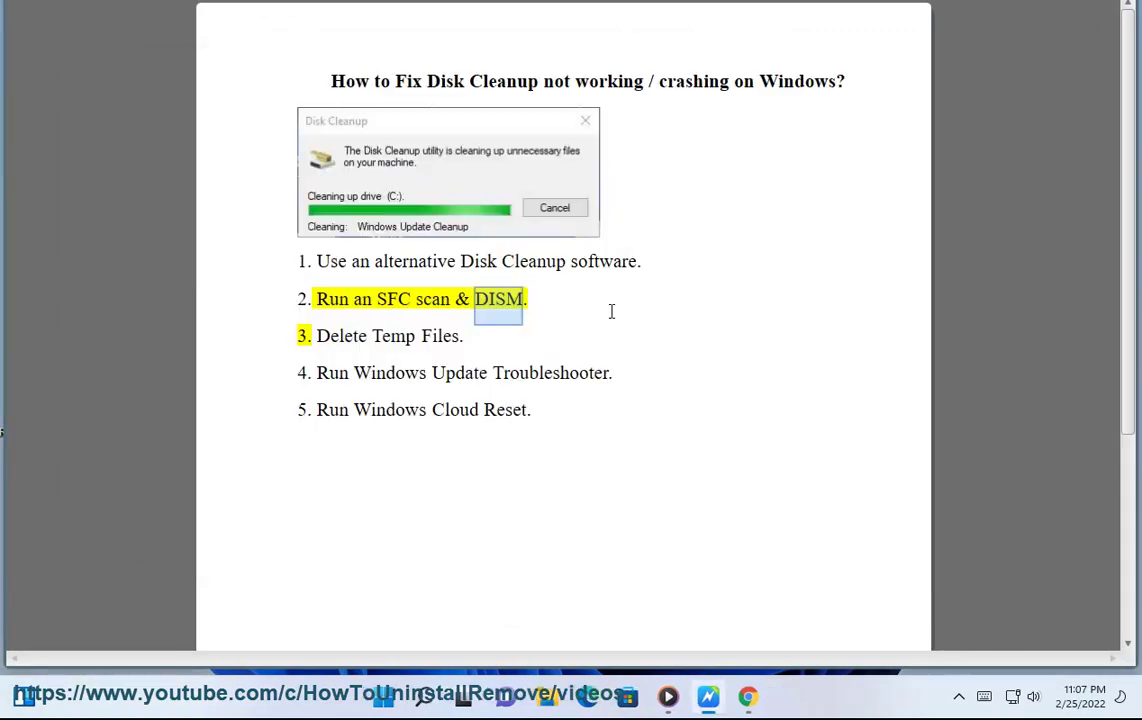
- Open the temporary files list in the Windows storage settings and review the removable file categories
left_click(505, 330)
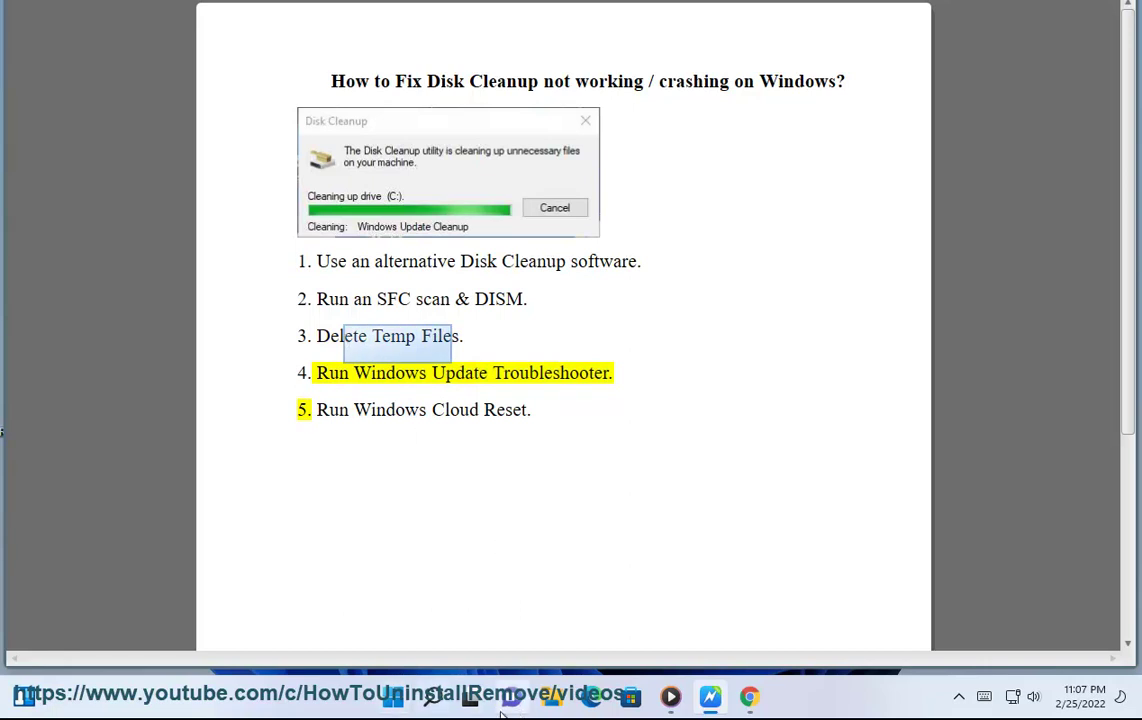
left_click(393, 697)
left_click(752, 172)
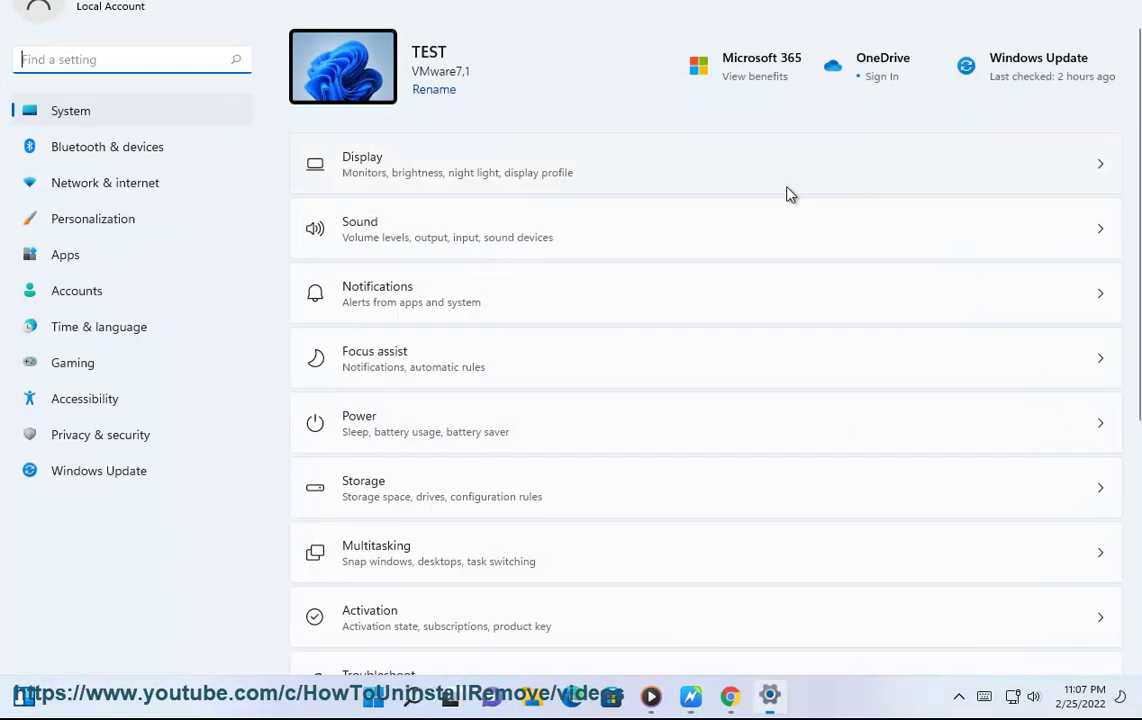
left_click(446, 495)
left_click(474, 345)
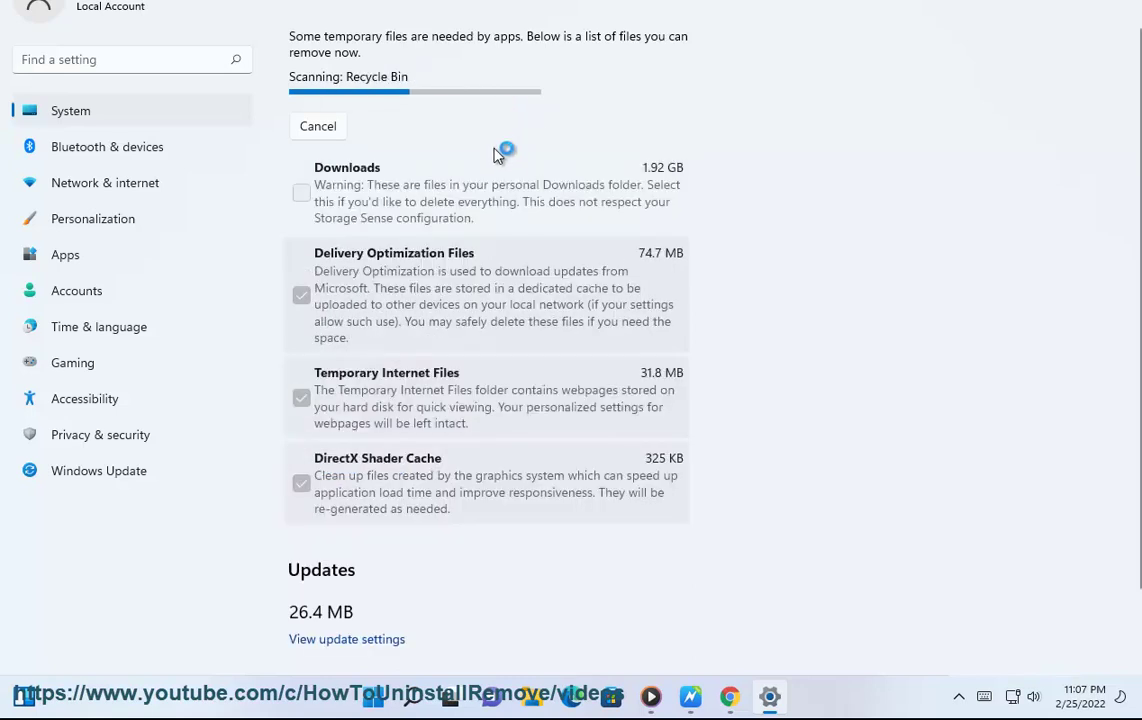
scroll(790, 300, "down", 3)
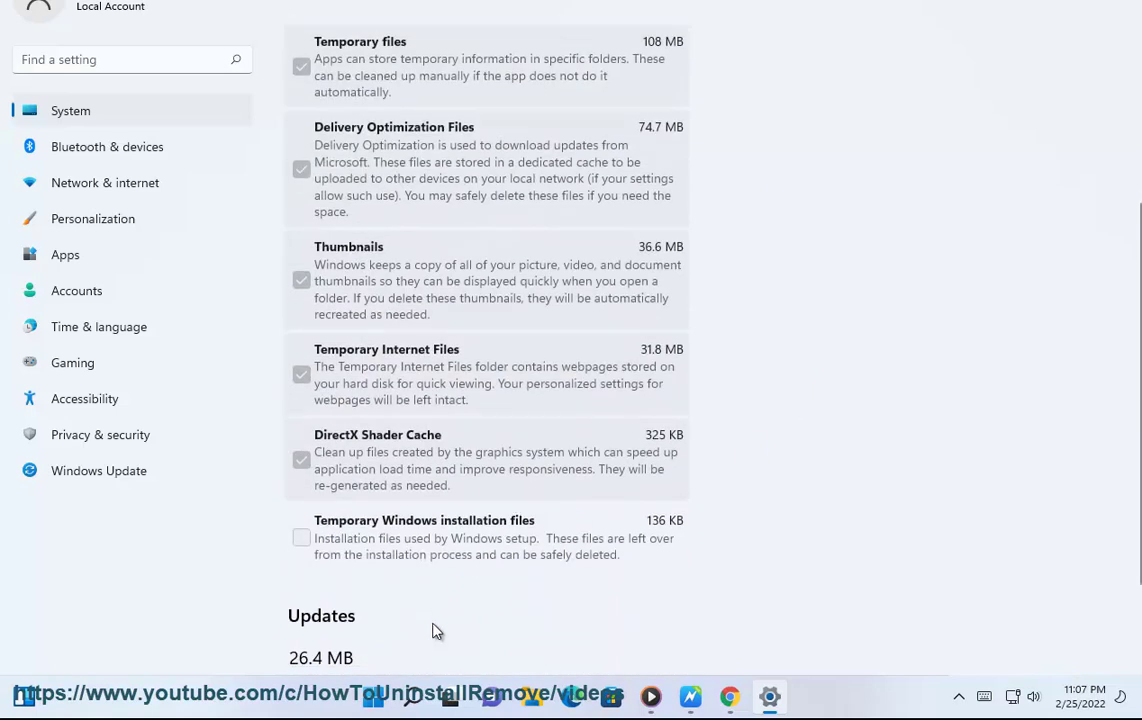
- Open the user's Temp folder by running %temp% from the Run dialog's command history
key("super+r")
left_click(347, 581)
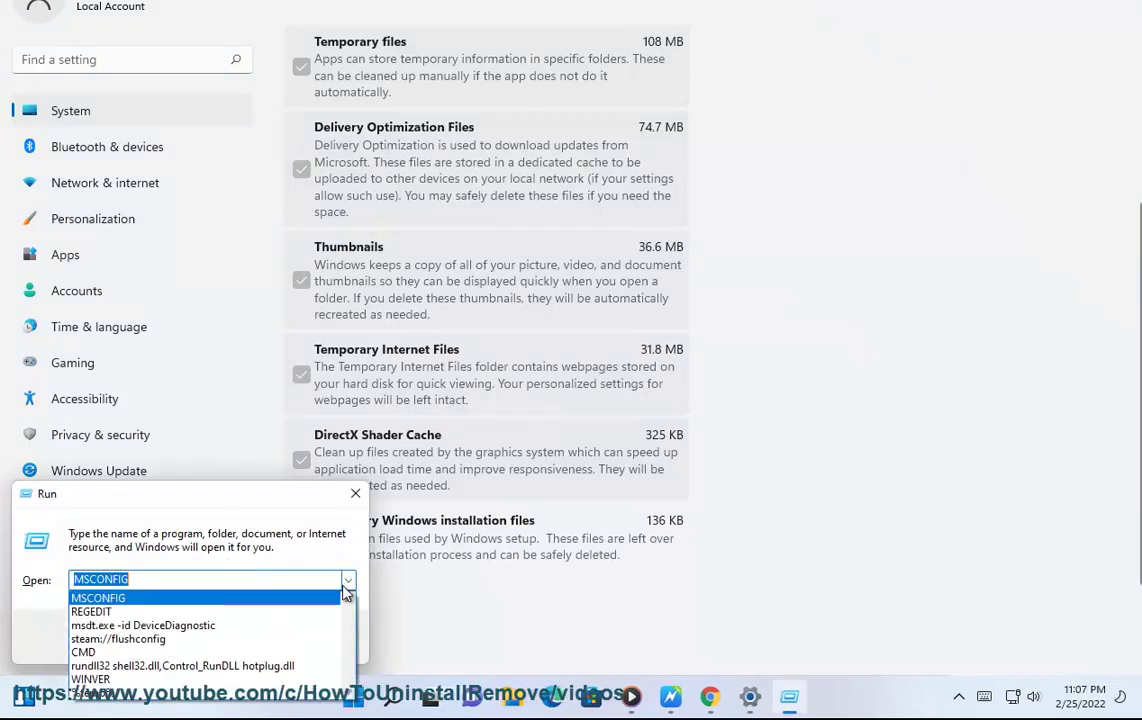
left_click(155, 705)
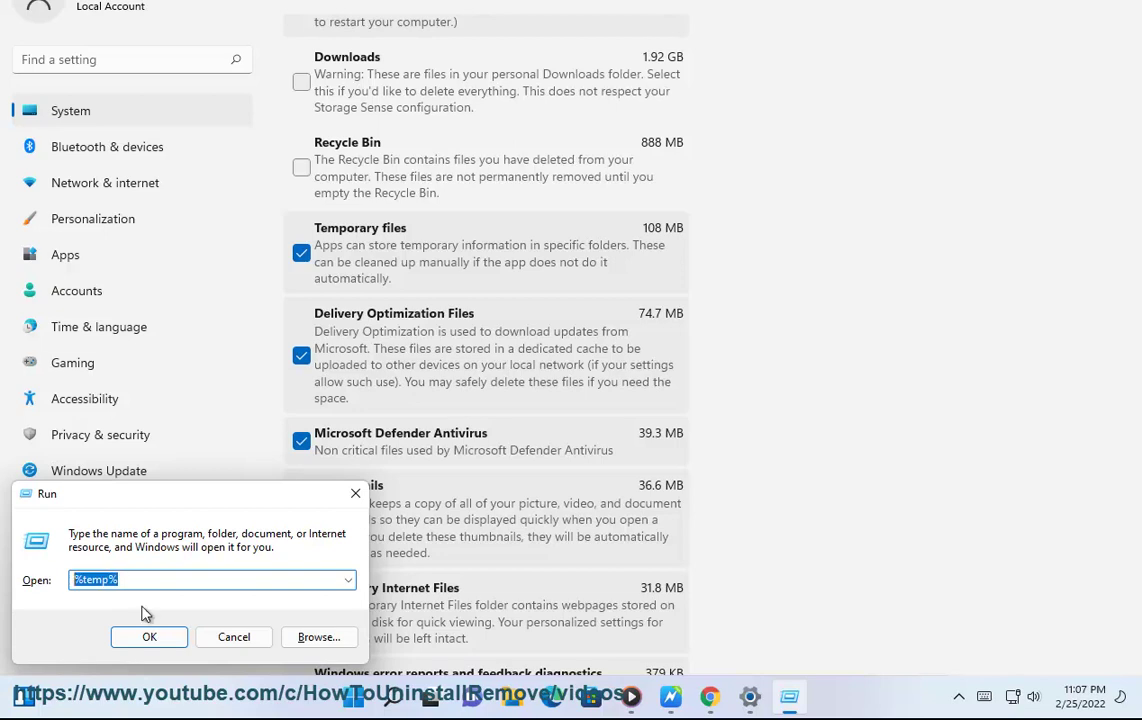
left_click(149, 637)
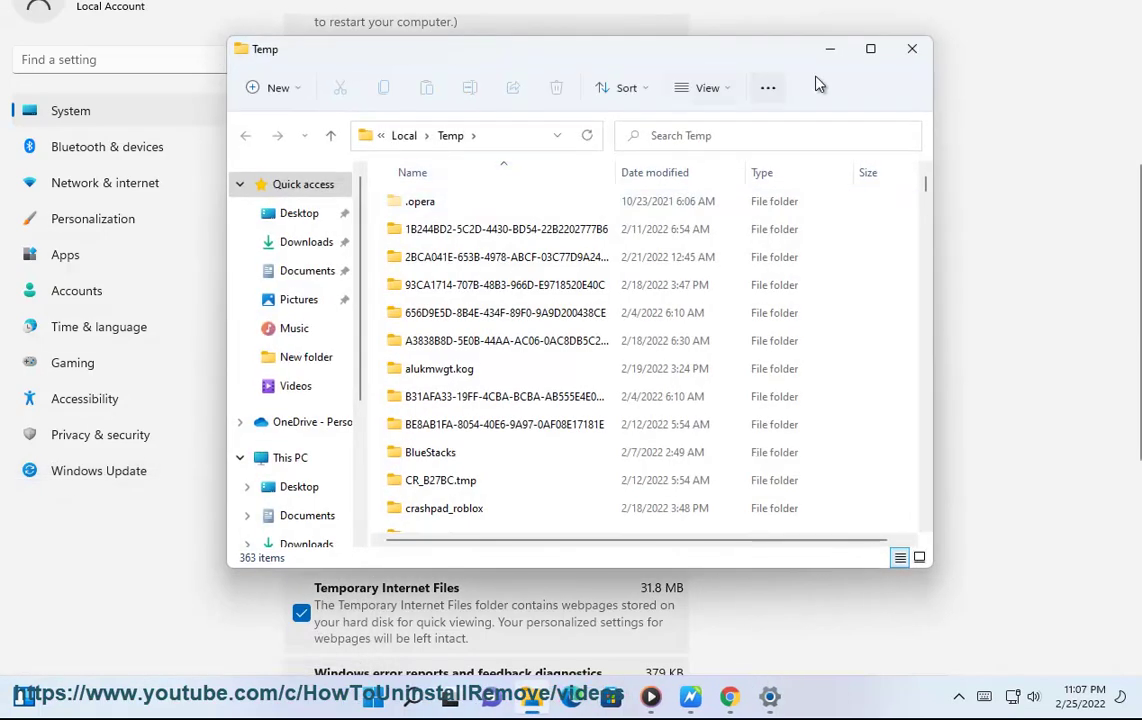
- Select all items in the maximized Temp folder, bring up the option to delete them, and restore the window size
left_click(873, 50)
key("ctrl+a")
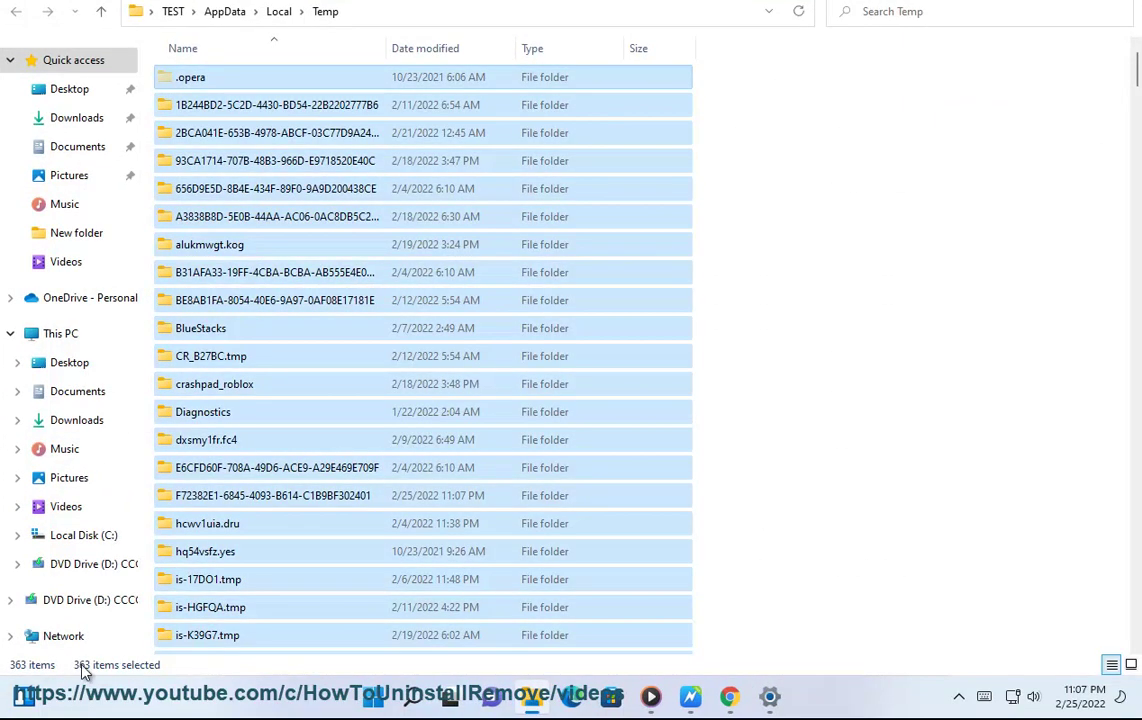
right_click(372, 353)
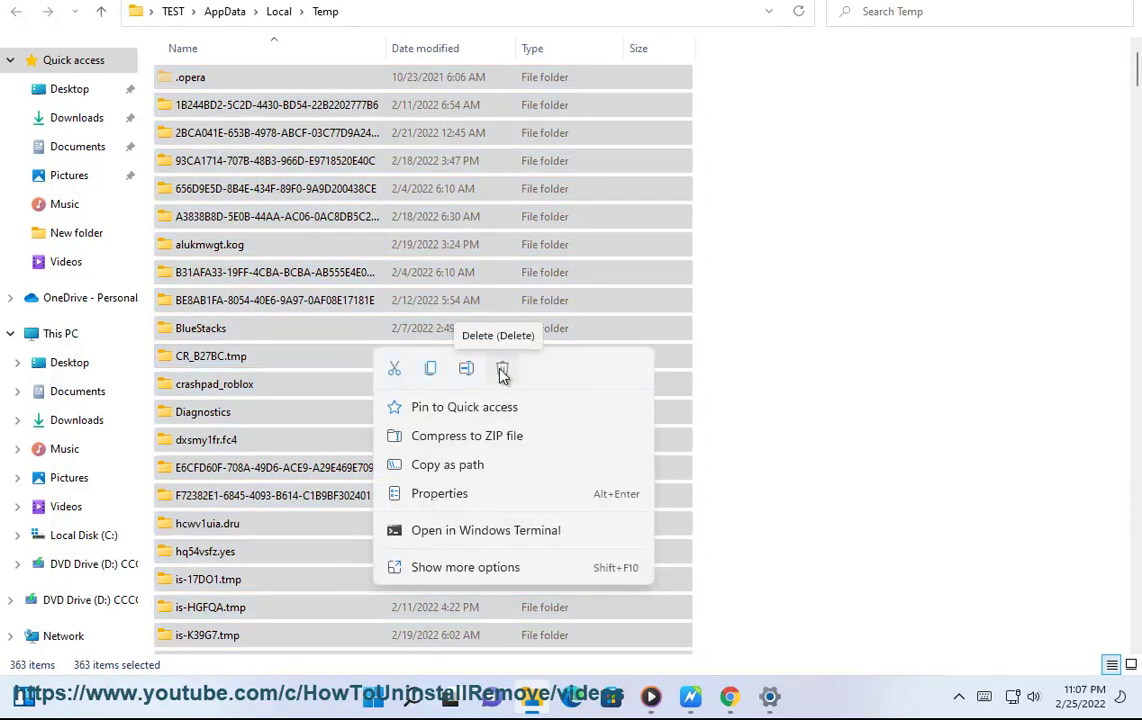
double_click(485, 5)
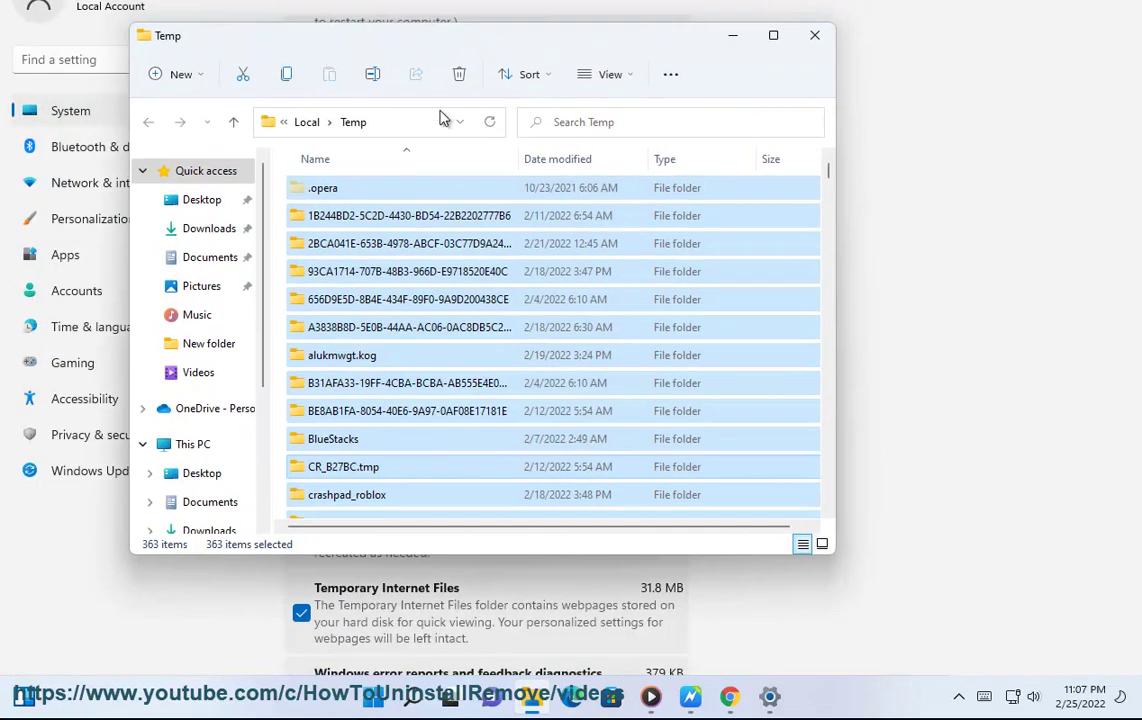
- Widen the Temp folder window to examine its full path, and close the folder
left_click(421, 122)
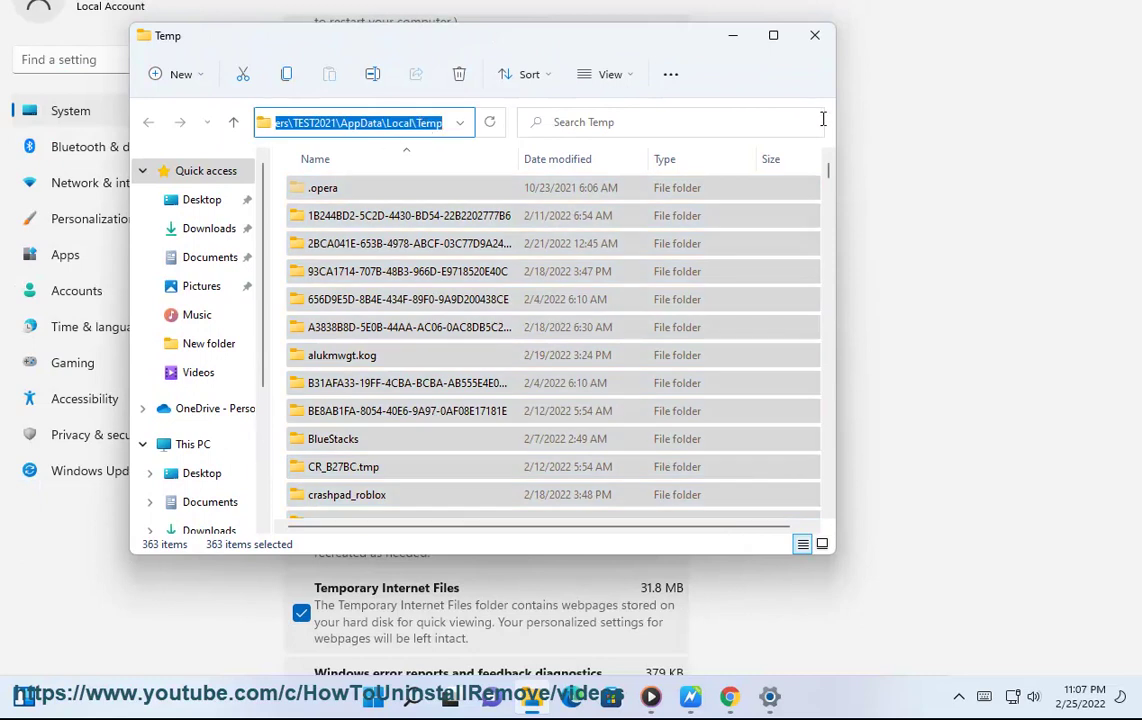
left_click_drag(838, 121, 1112, 121)
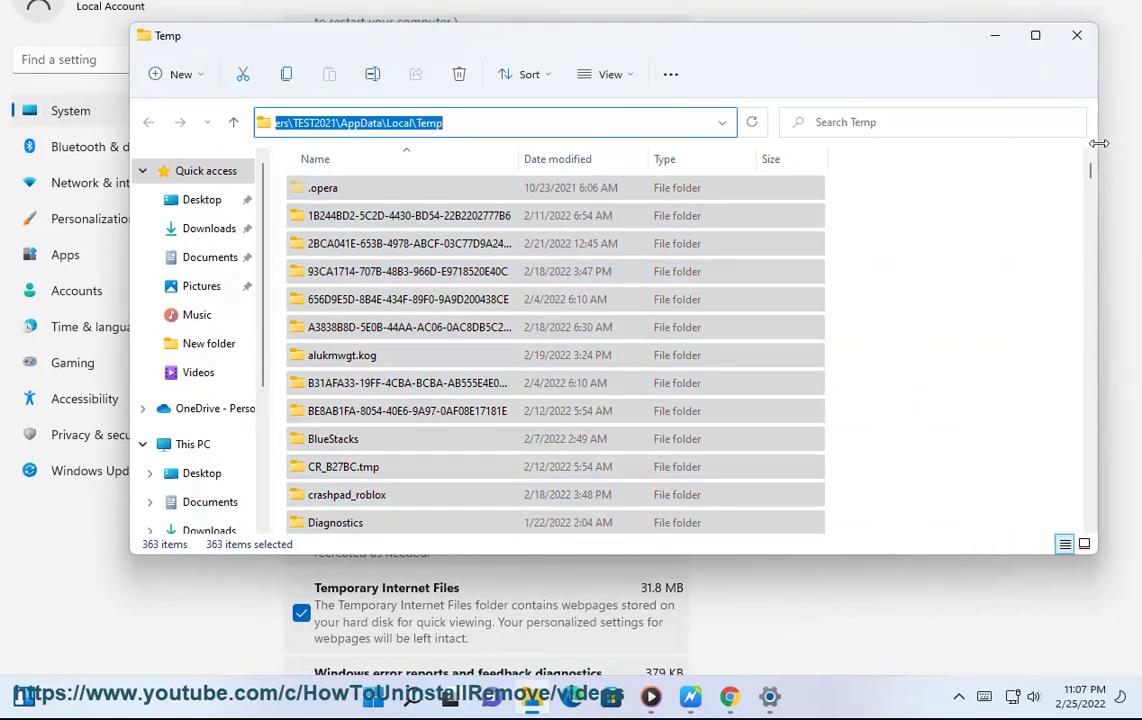
left_click_drag(505, 120, 158, 140)
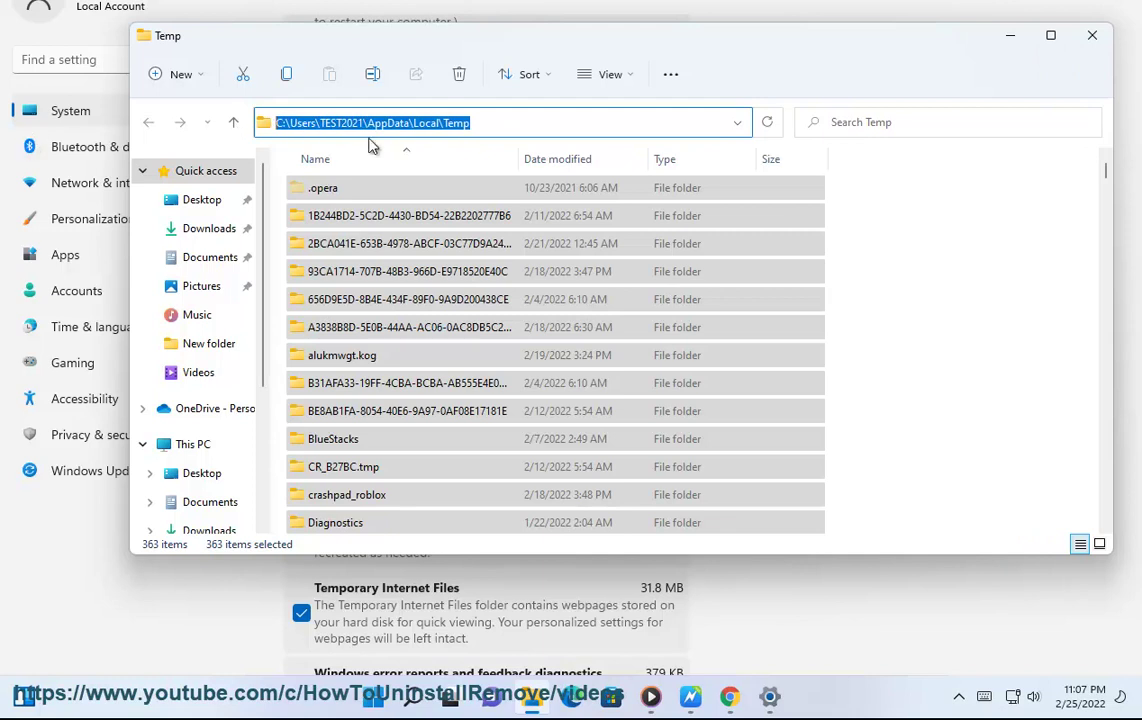
left_click(1092, 38)
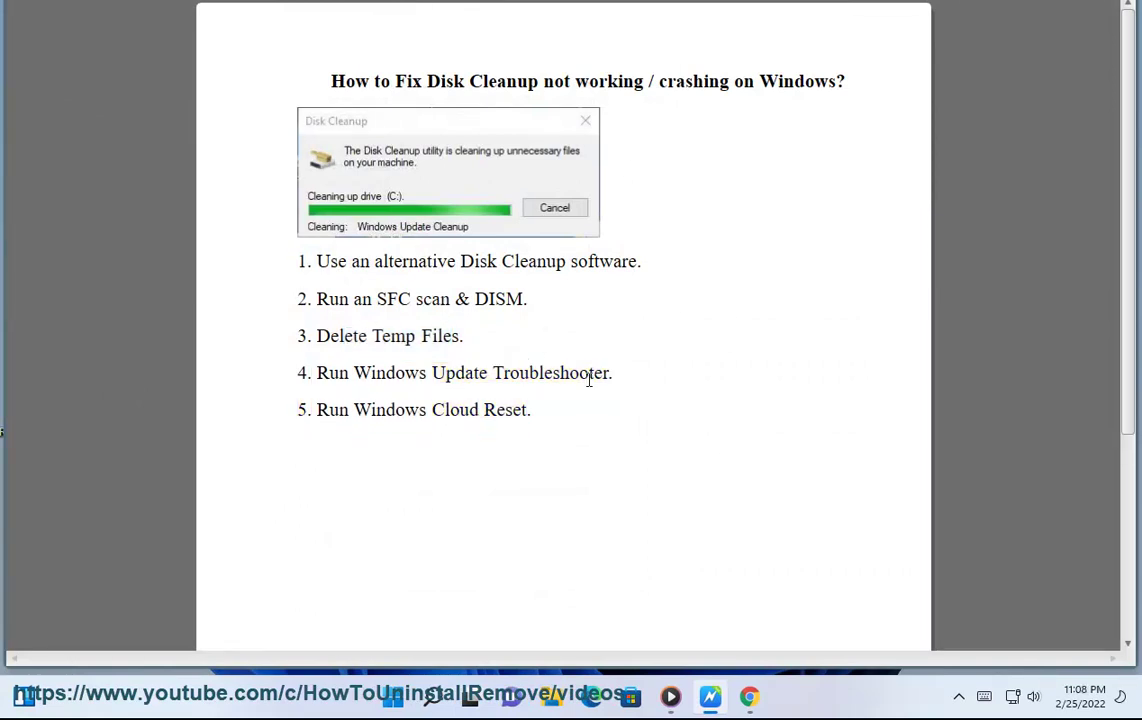
- Search Windows for "TROUBLE" and open the Troubleshoot settings
left_click(433, 697)
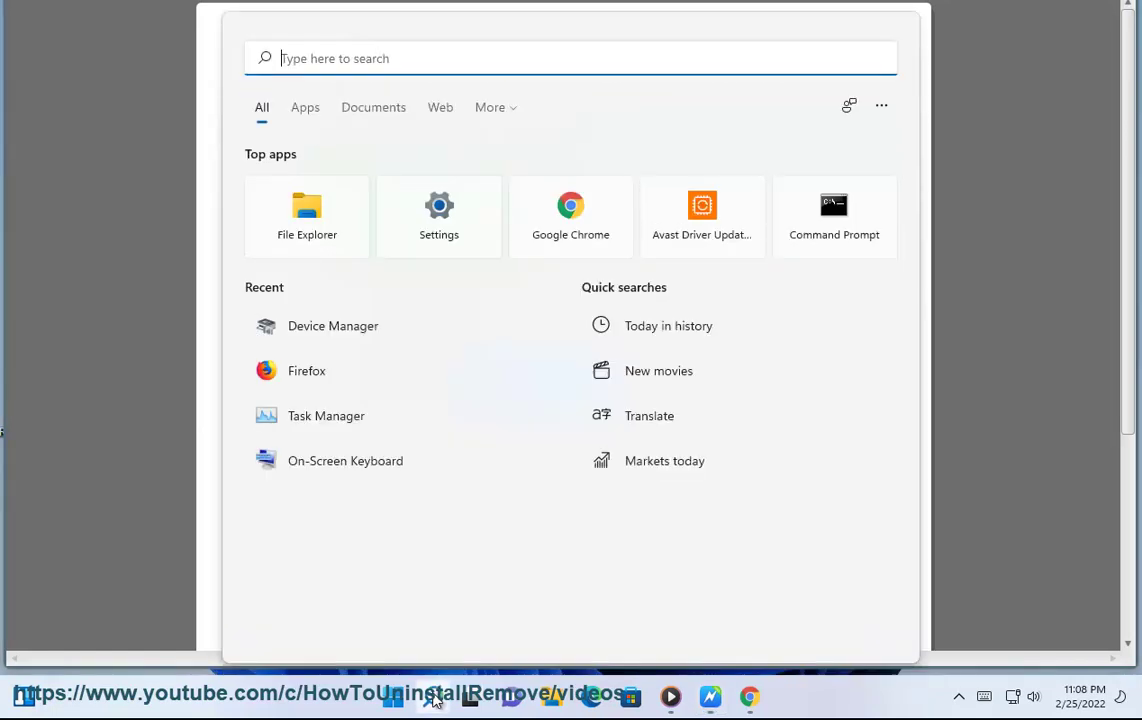
type("TROUBLE")
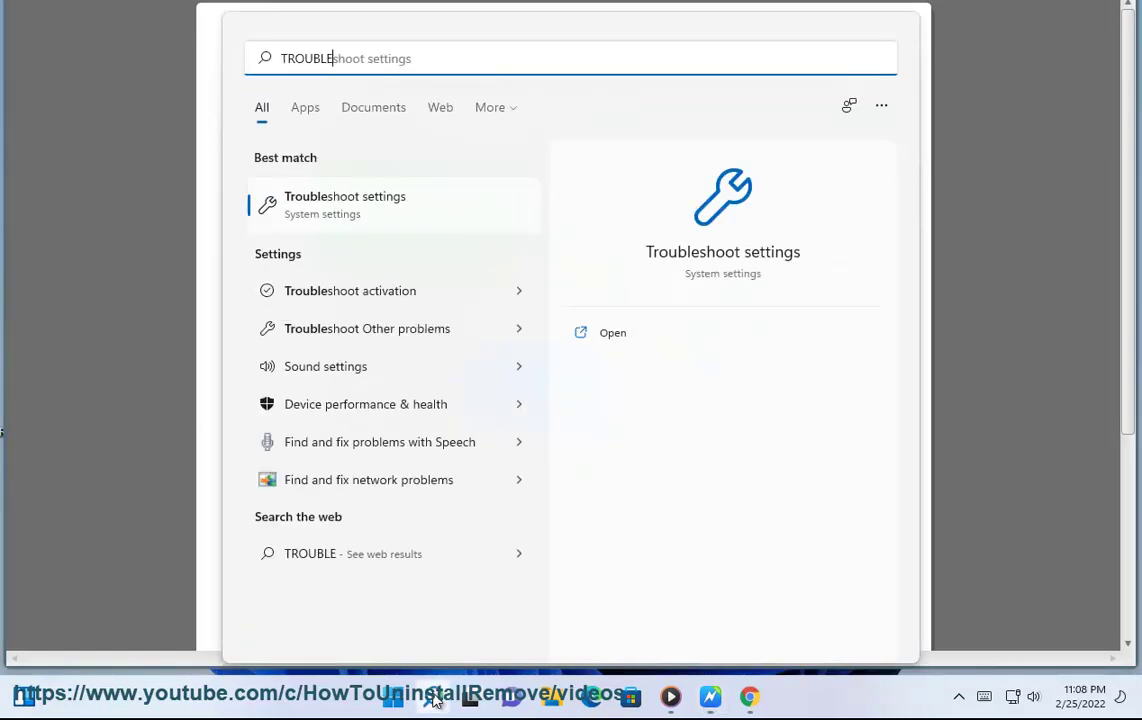
left_click(382, 218)
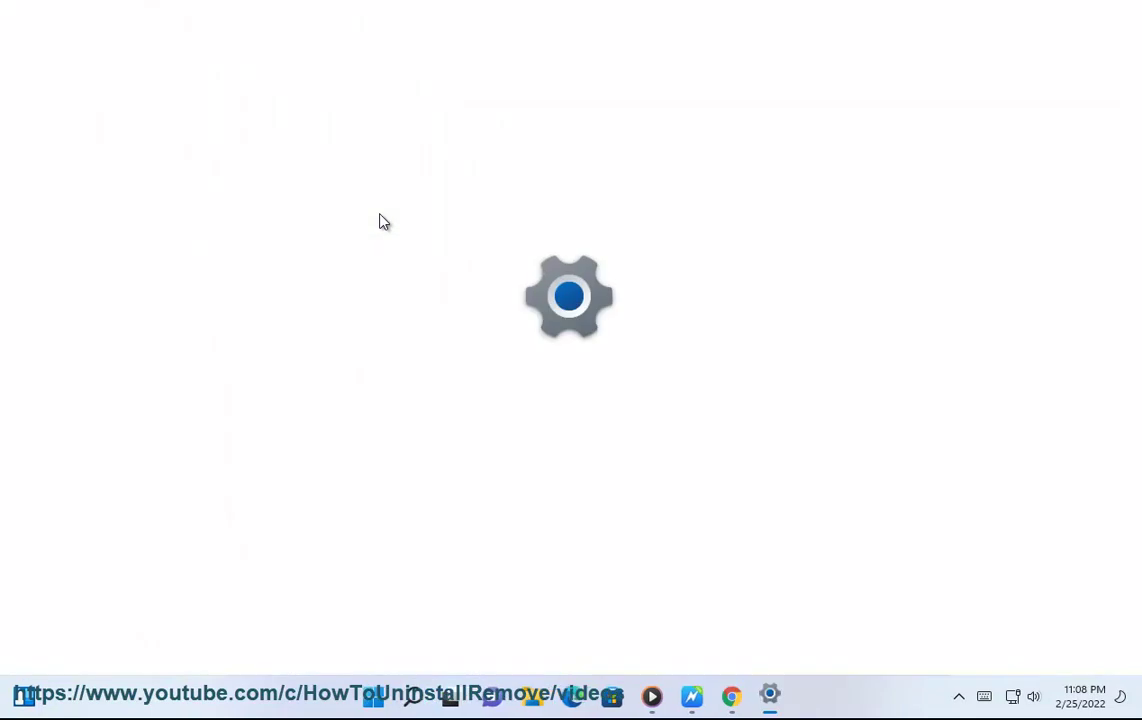
- Show the other troubleshooters in Settings, and open Control Panel through Windows search
left_click(866, 202)
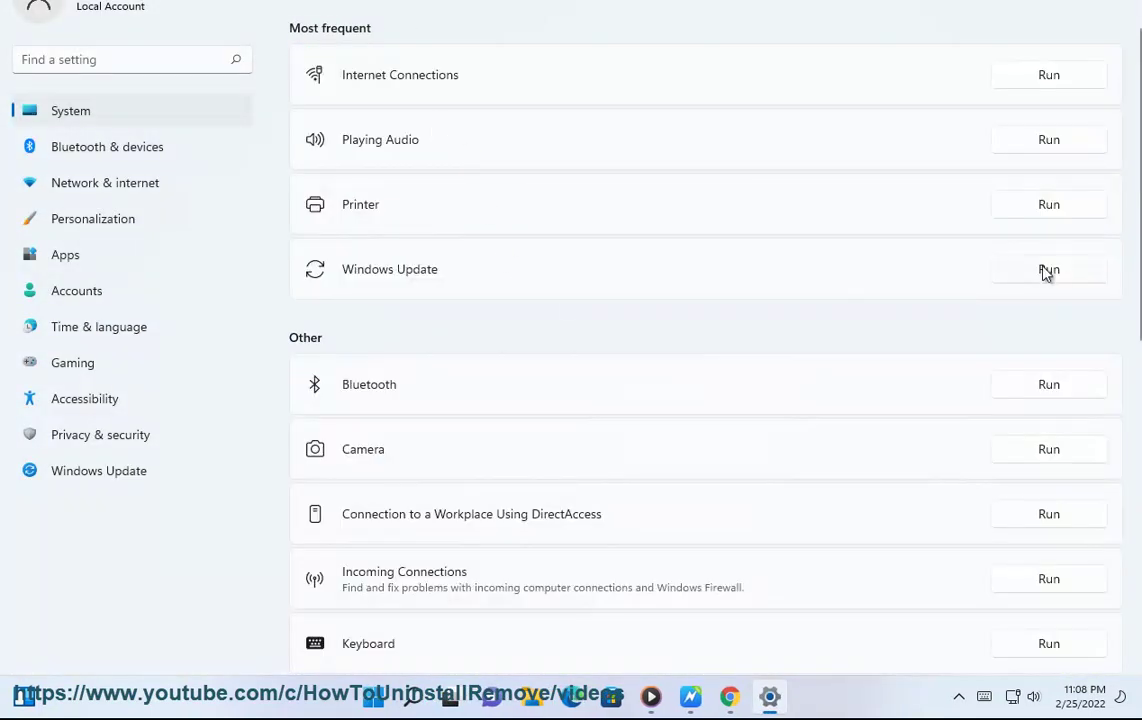
left_click(415, 696)
type("Control Panel")
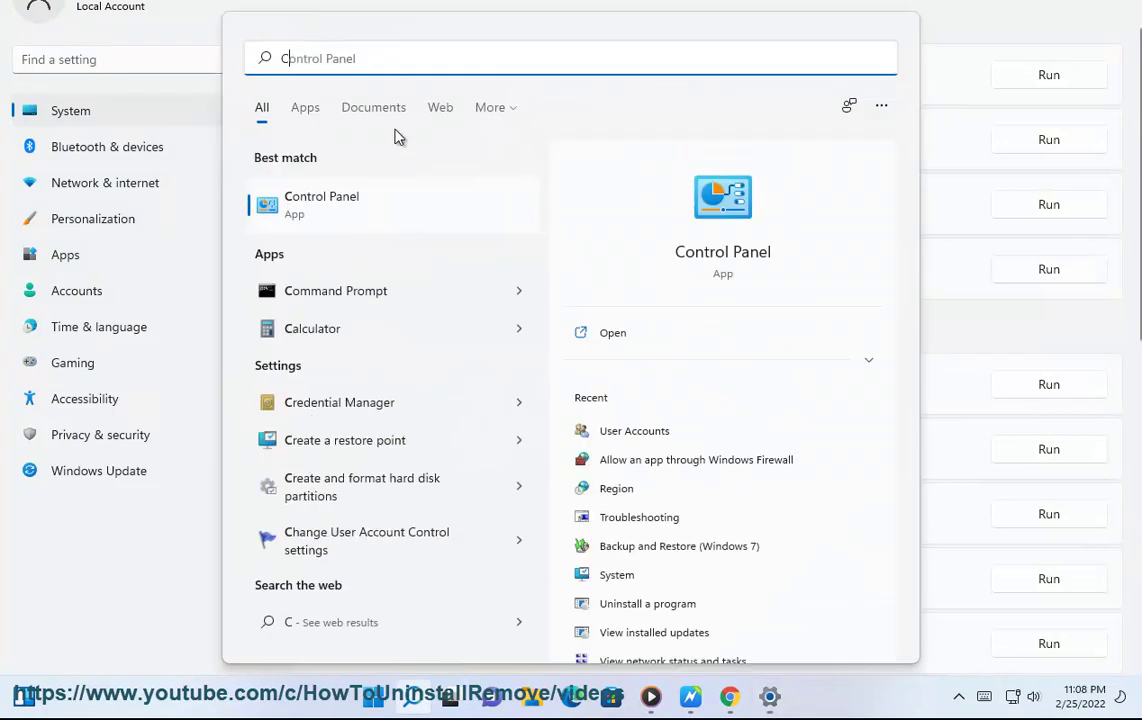
left_click(370, 212)
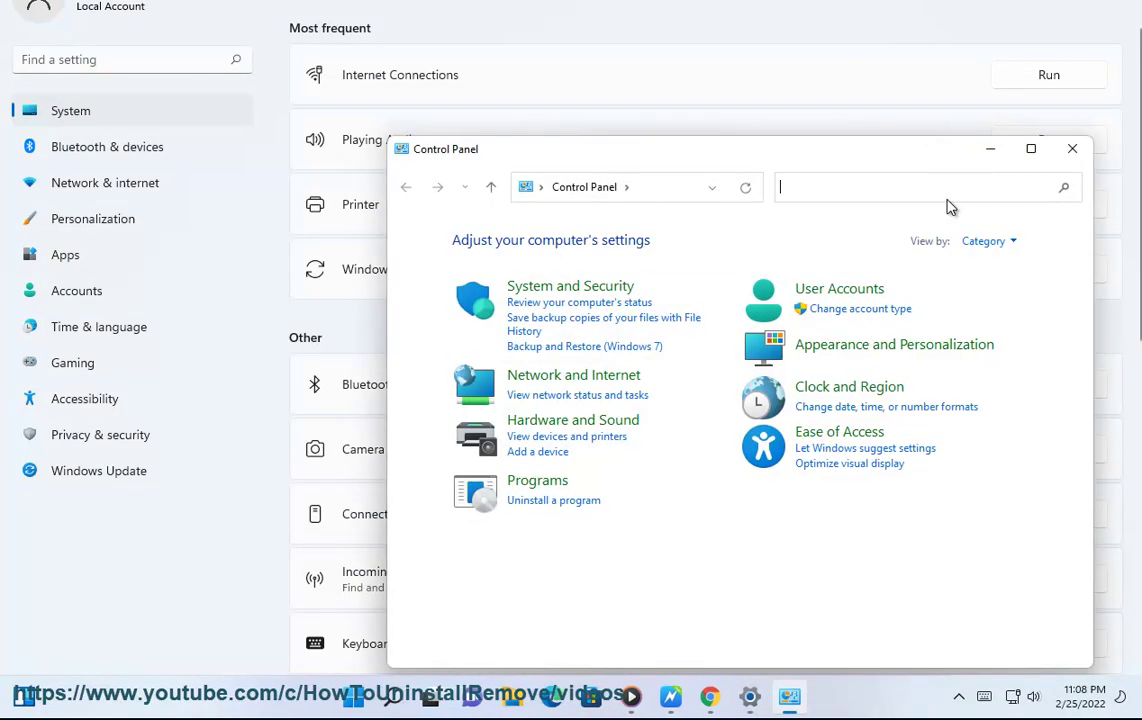
- Search Control Panel for "TR", open Troubleshooting, and view all troubleshooter categories
type("TR")
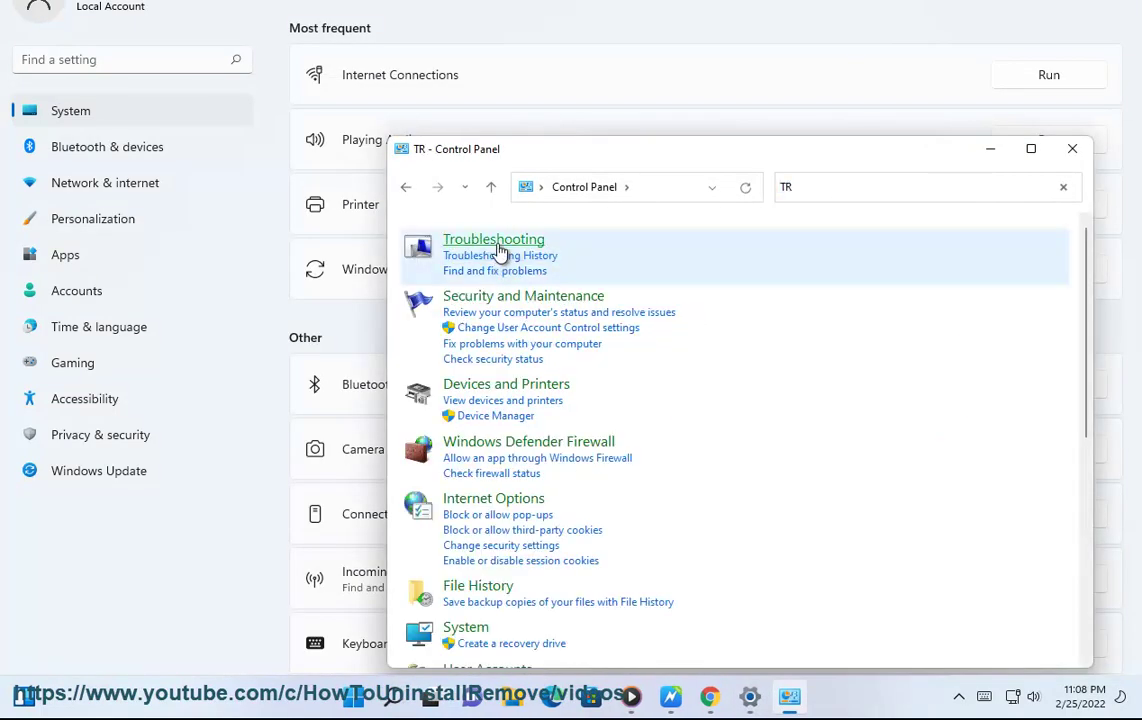
left_click(498, 245)
left_click(436, 265)
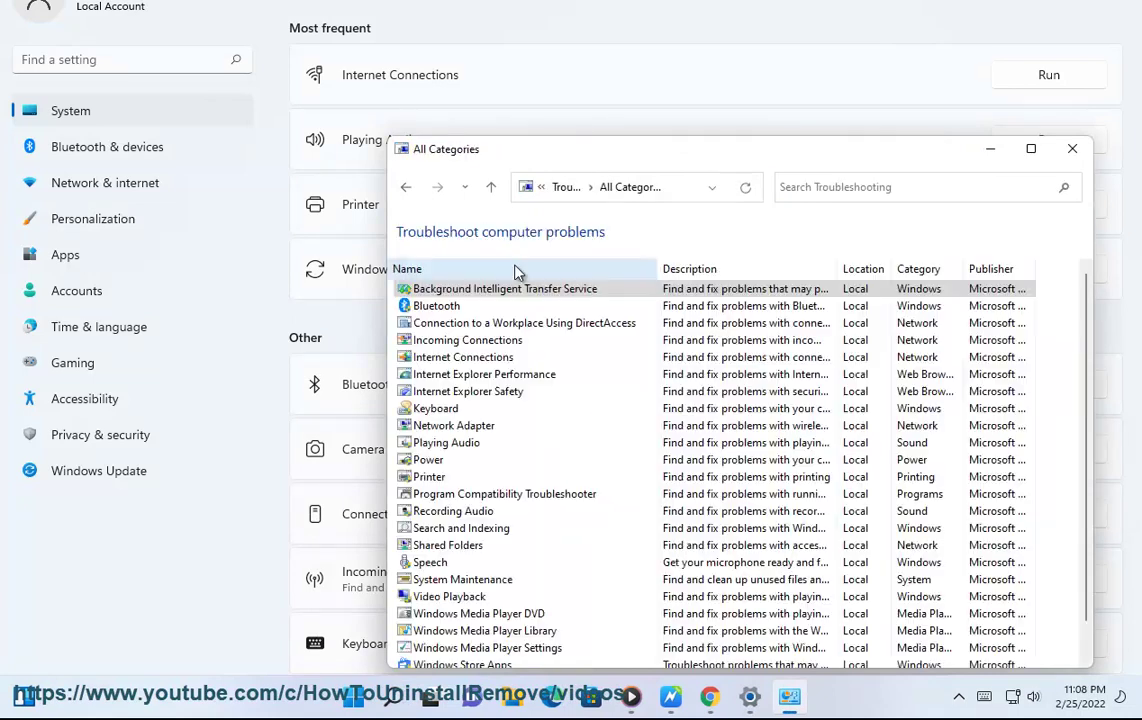
- Open the Windows Update troubleshooter from the full list, cancel it, and close the troubleshooting window
scroll(578, 566, "down", 1)
left_click(468, 650)
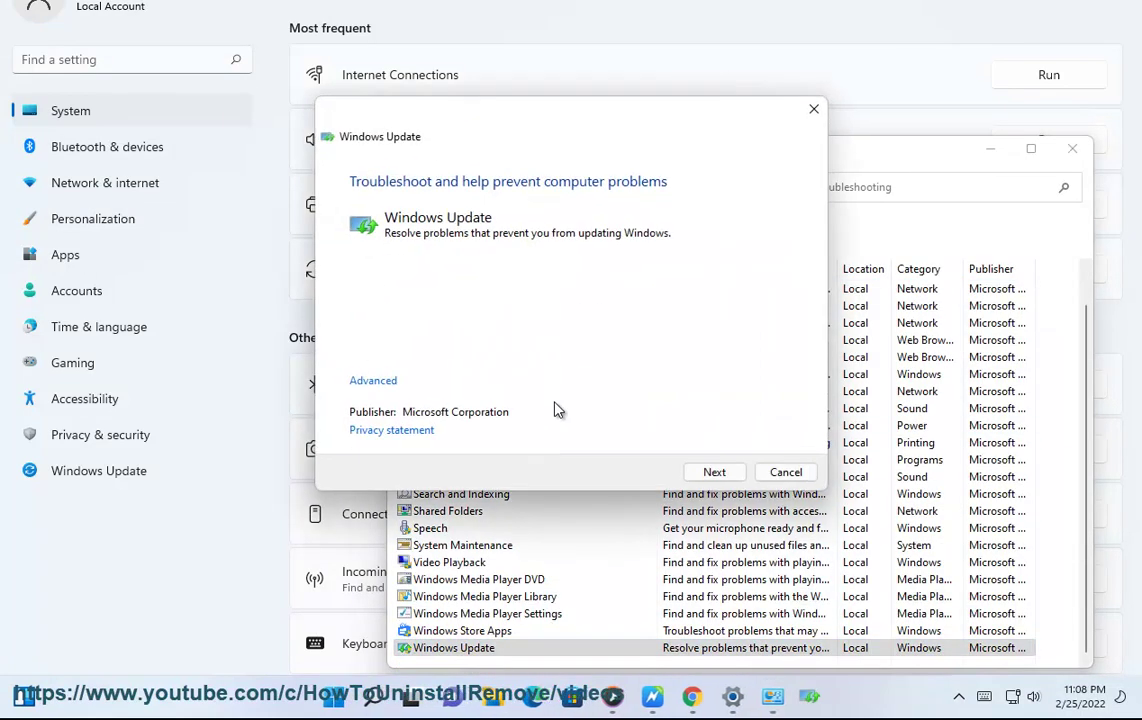
left_click(772, 472)
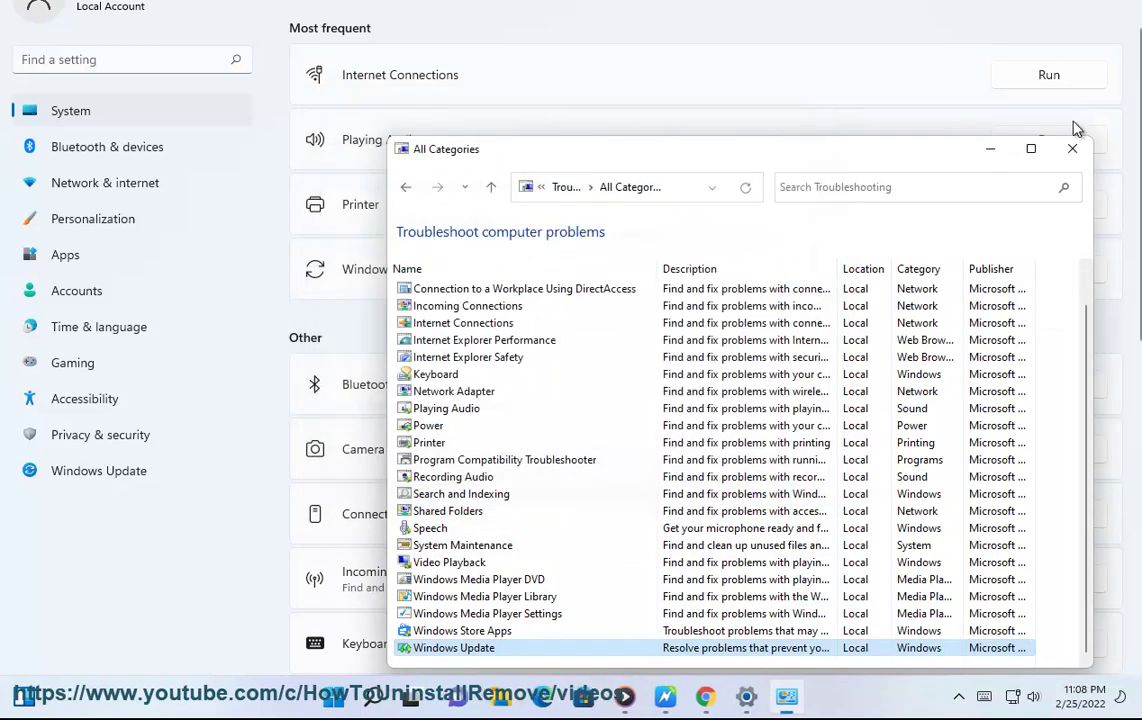
left_click(1076, 148)
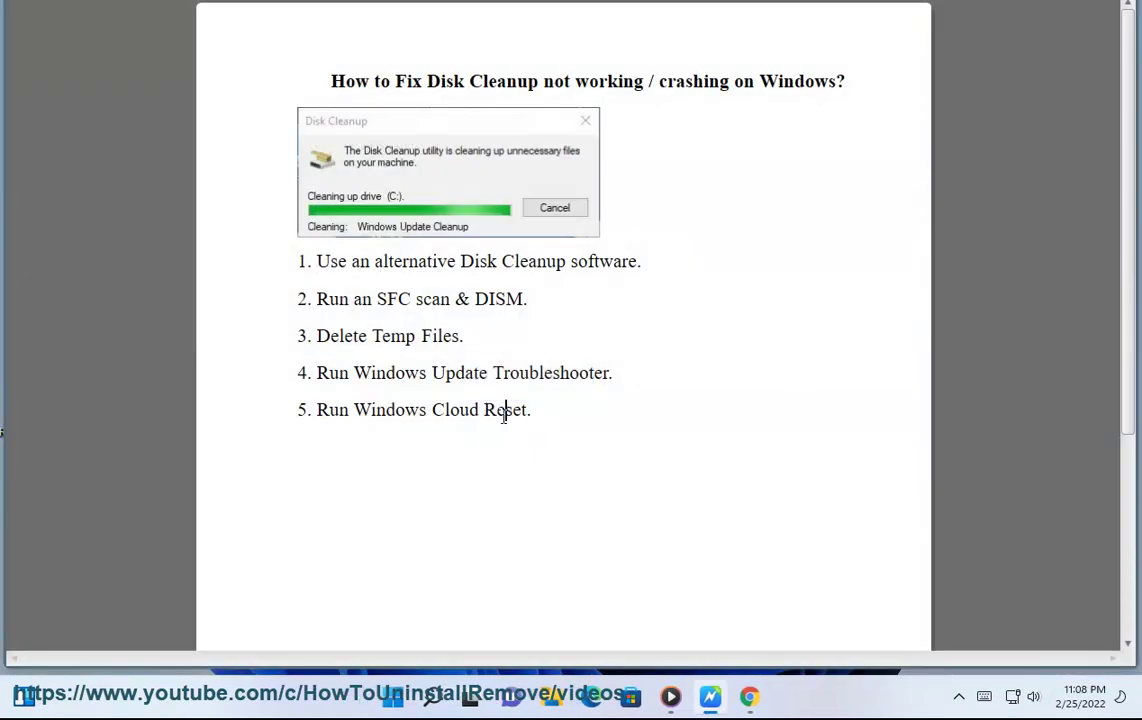
- Open the Recovery settings and start Reset this PC up to the choice between Cloud download and Local reinstall
left_click(392, 697)
left_click(804, 198)
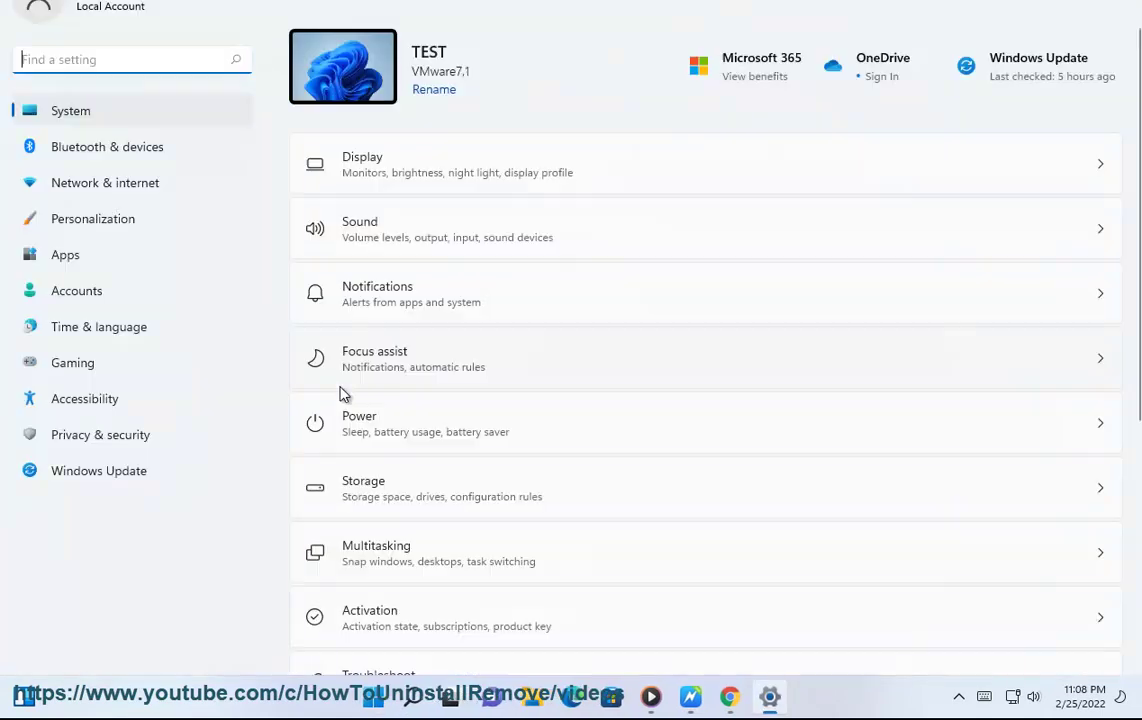
scroll(425, 560, "down", 2)
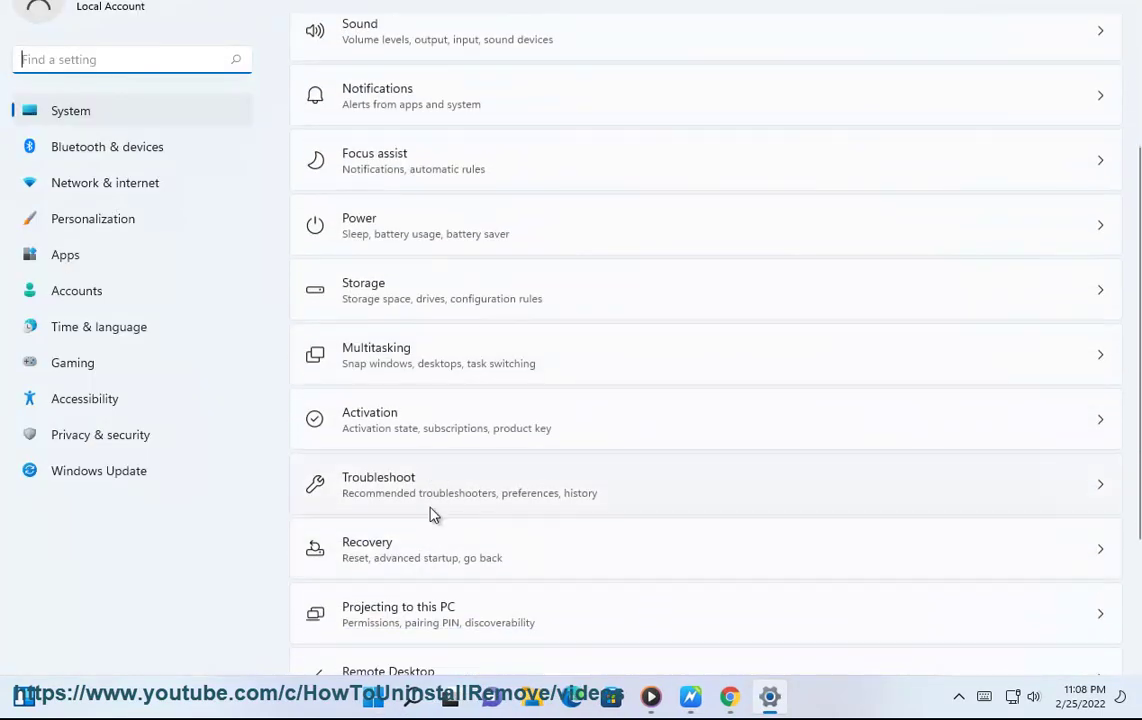
left_click(431, 546)
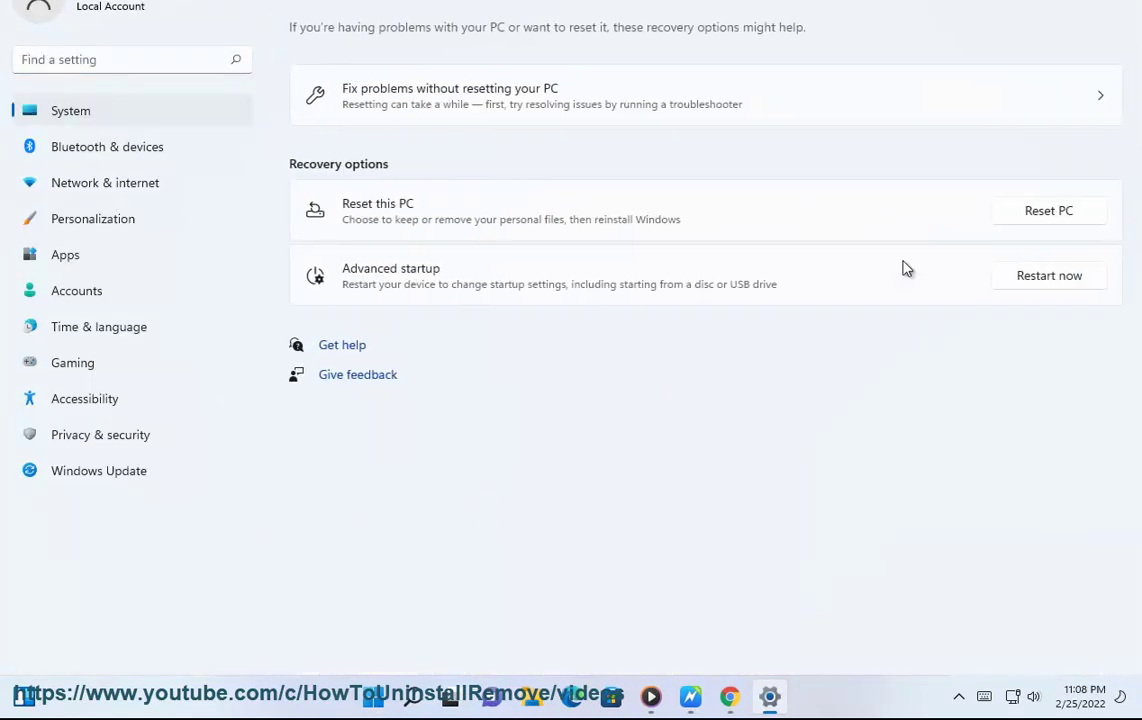
left_click(1066, 221)
left_click(409, 279)
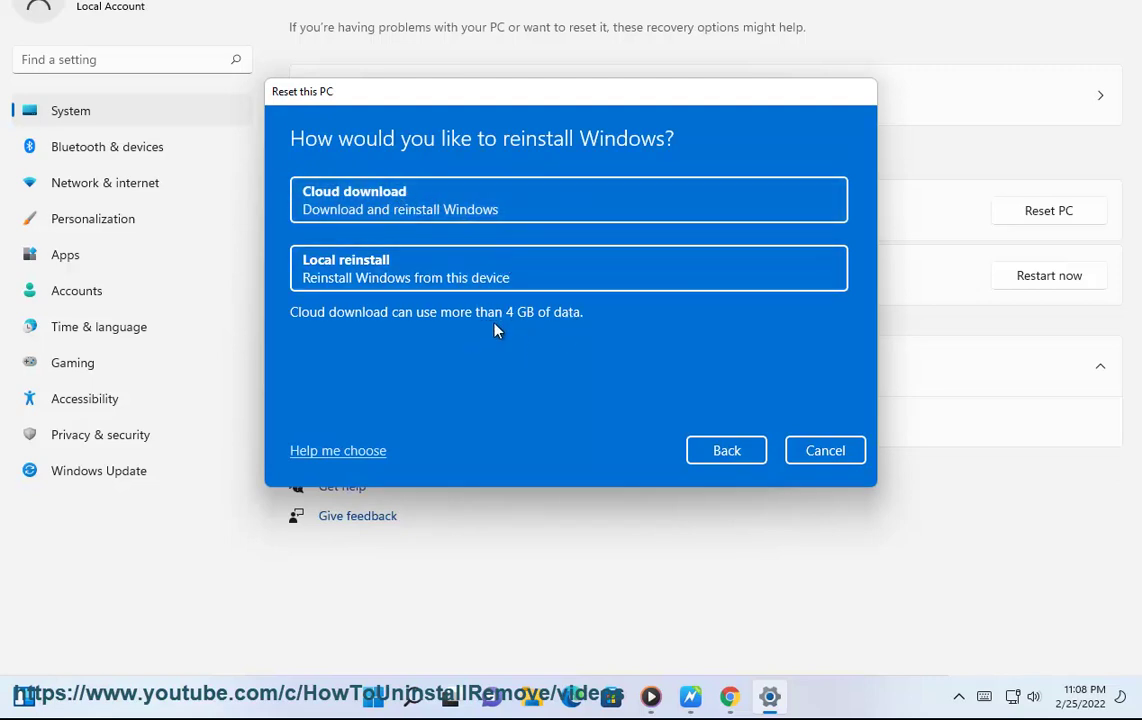
- Open the properties of Local Disk (C:) from This PC in File Explorer
left_click(532, 692)
left_click(193, 447)
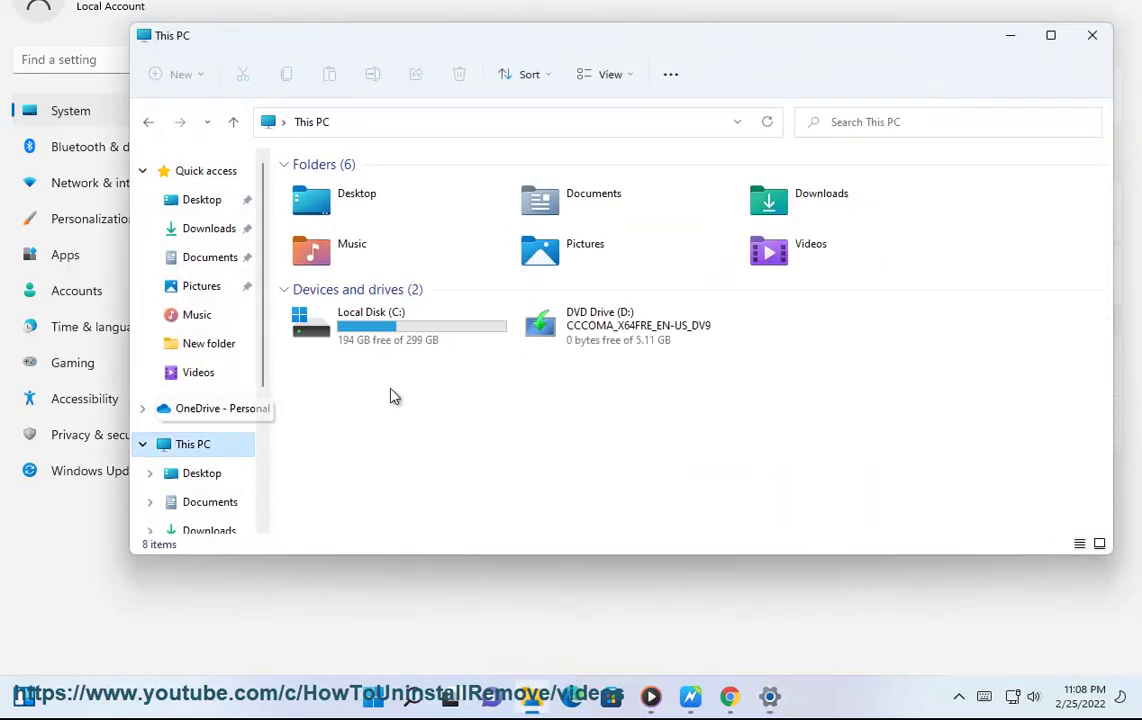
left_click(363, 340)
right_click(363, 340)
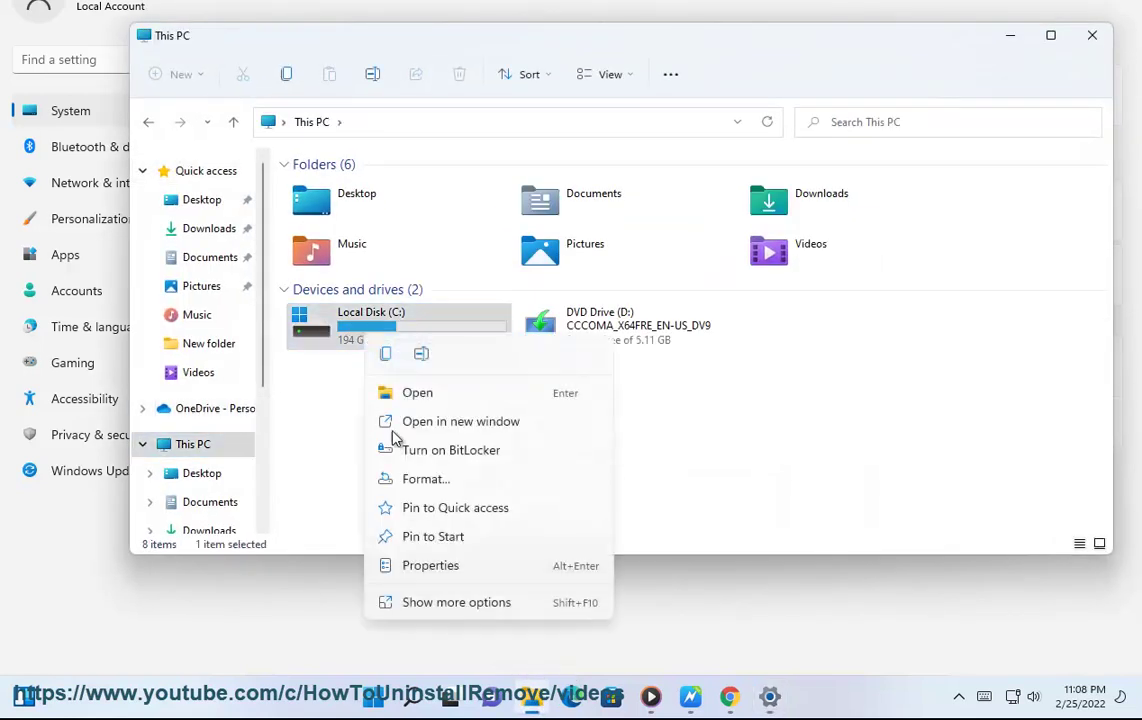
left_click(421, 566)
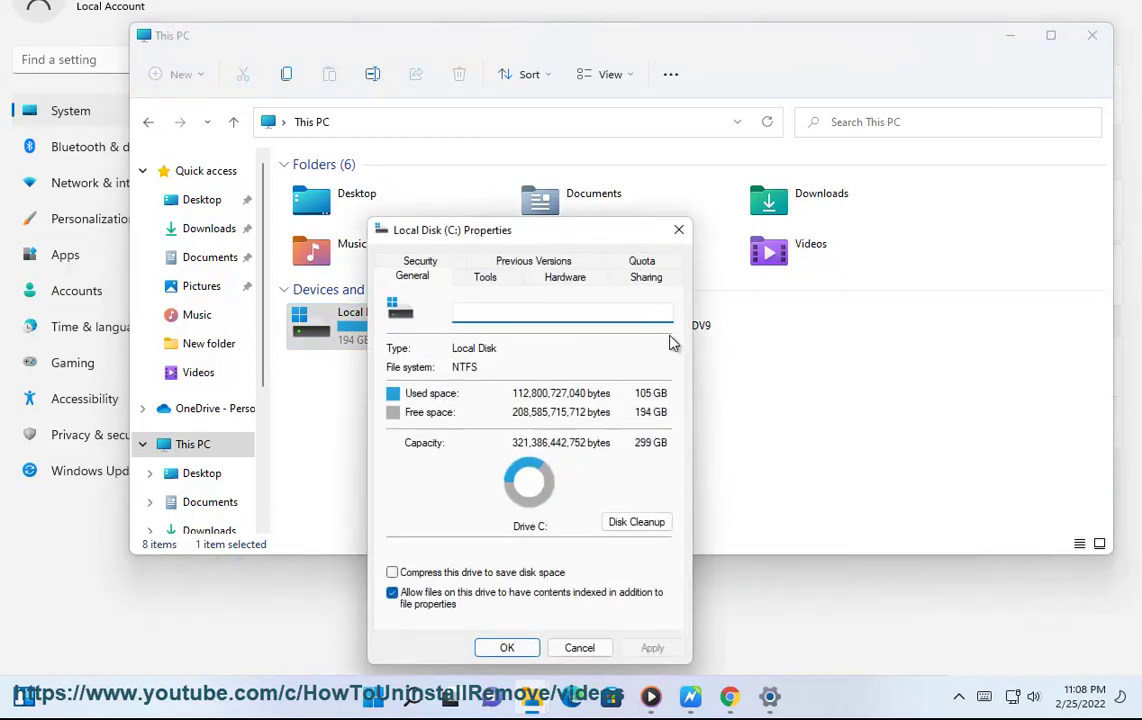
- Close the This PC window, move the drive properties aside, and cancel the PC reset
left_click(1092, 35)
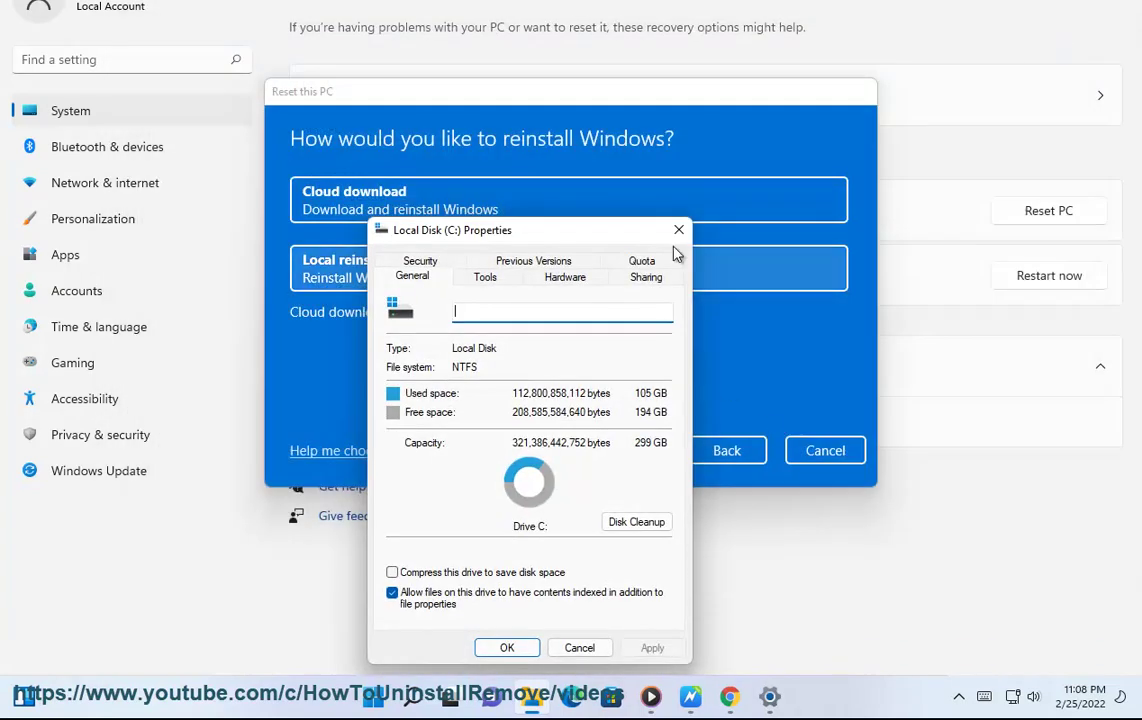
left_click_drag(530, 230, 967, 360)
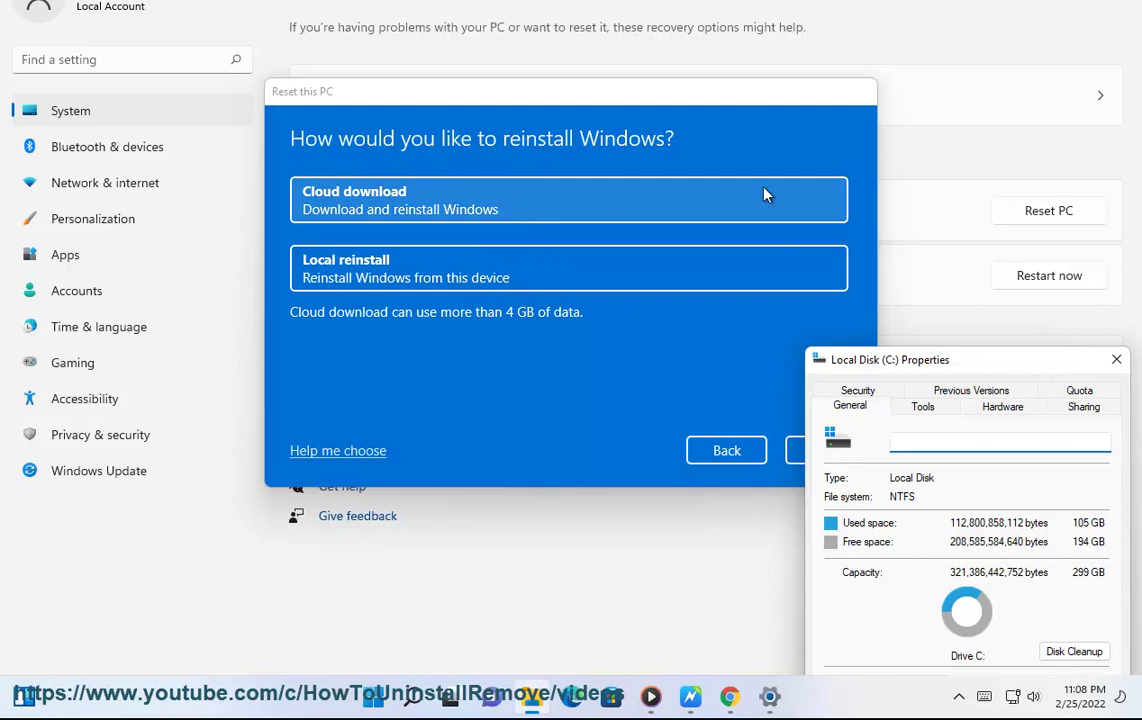
left_click(788, 450)
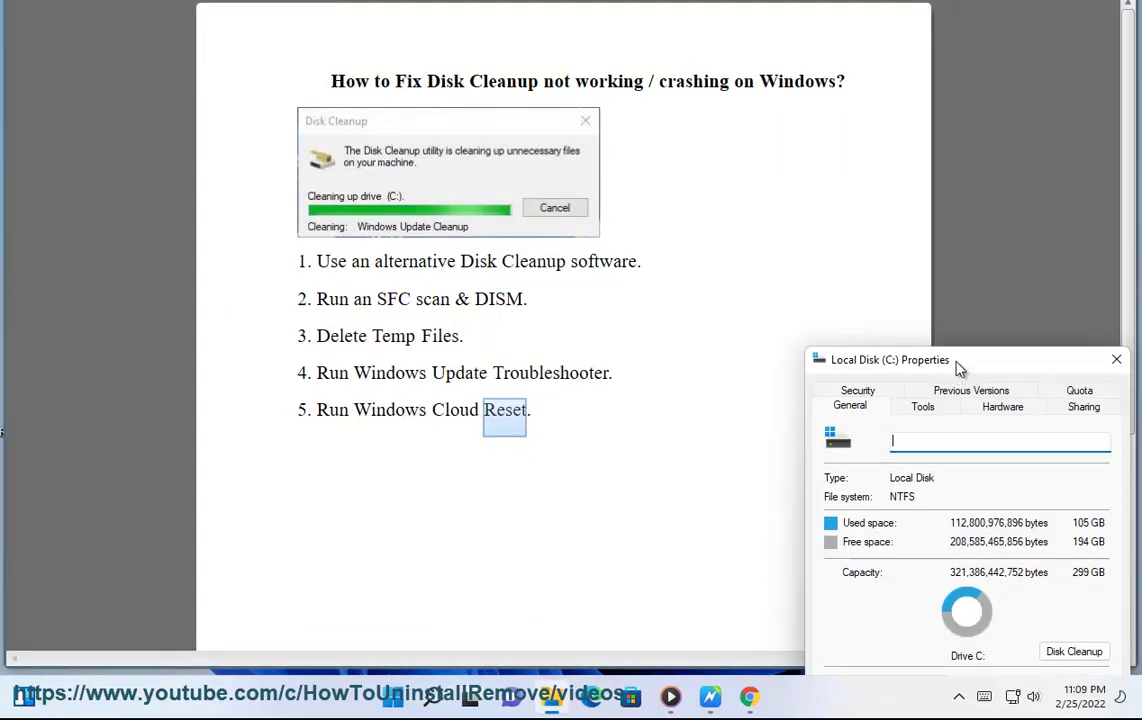
- Start Disk Cleanup from the C: drive properties and extend the cleanup to system files
left_click_drag(956, 365, 905, 268)
left_click(970, 432)
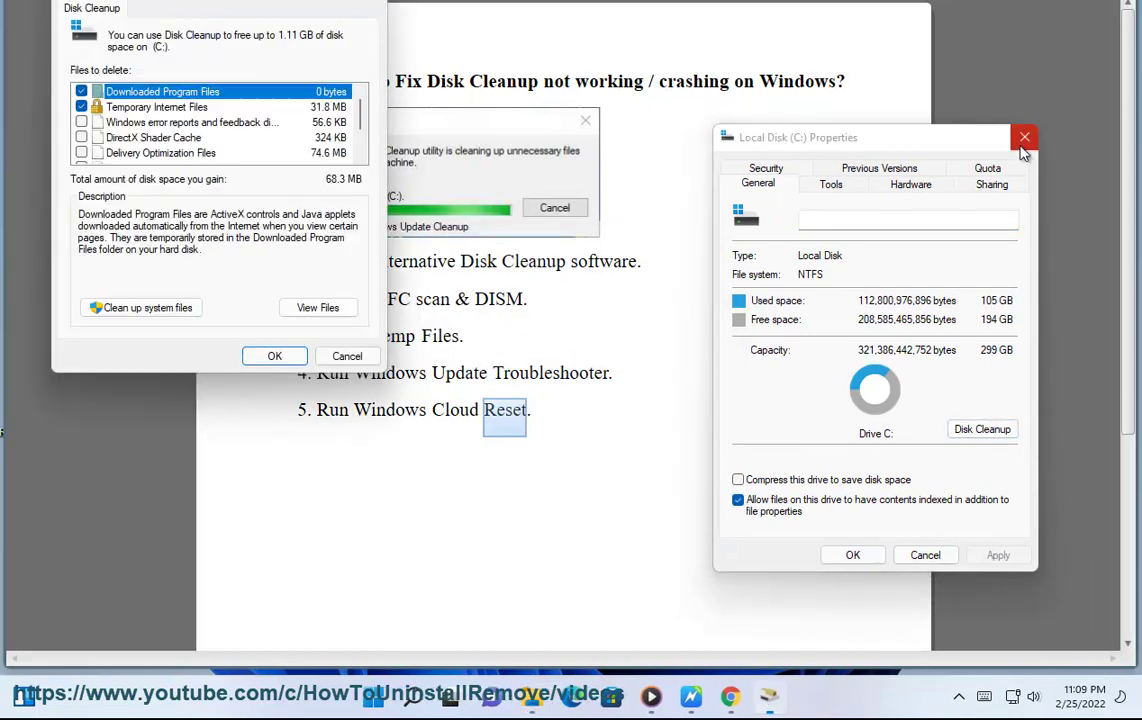
left_click(1024, 137)
left_click_drag(250, 5, 882, 100)
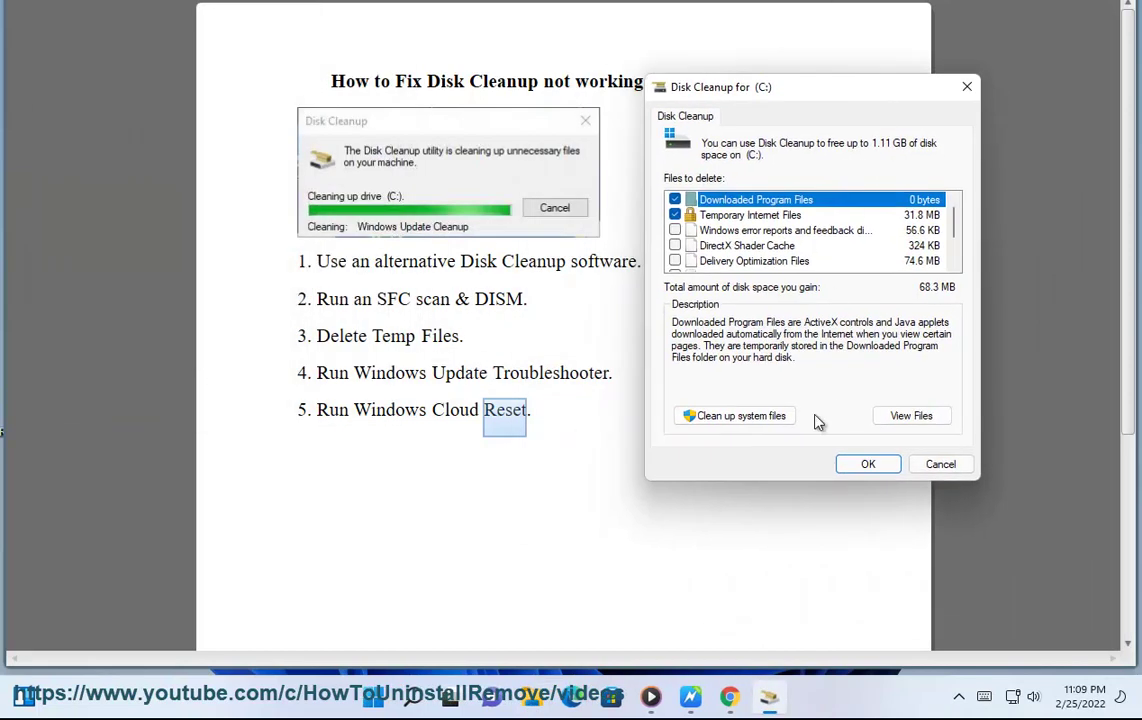
left_click(736, 415)
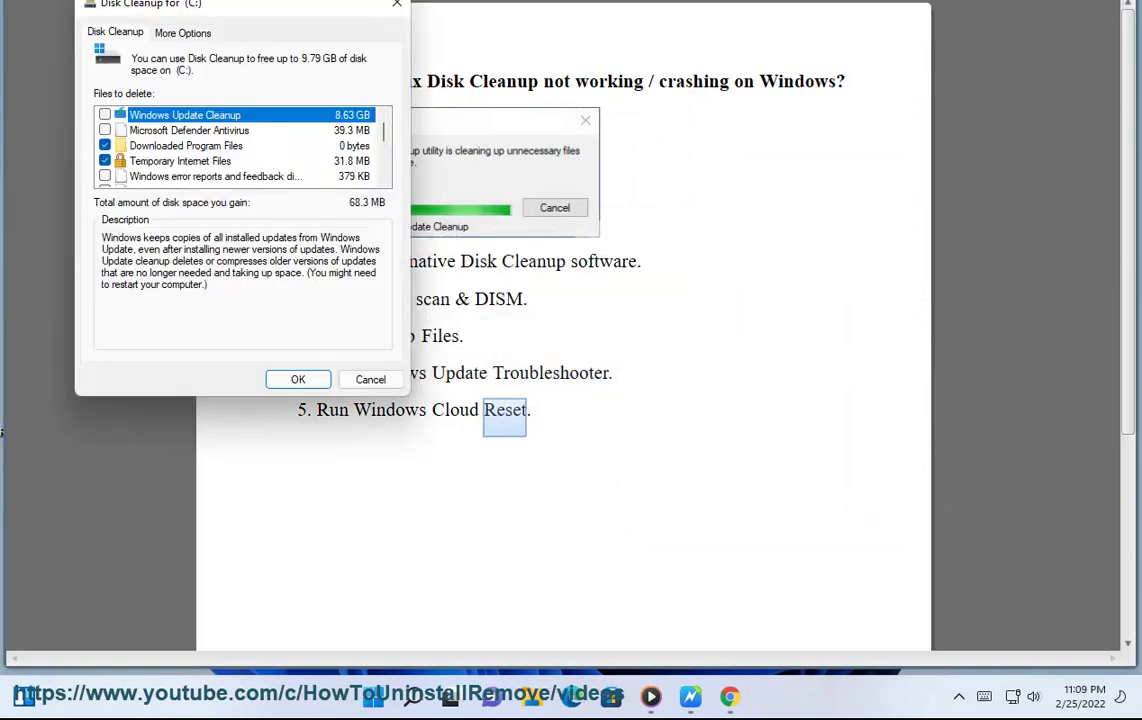
left_click_drag(255, 8, 805, 129)
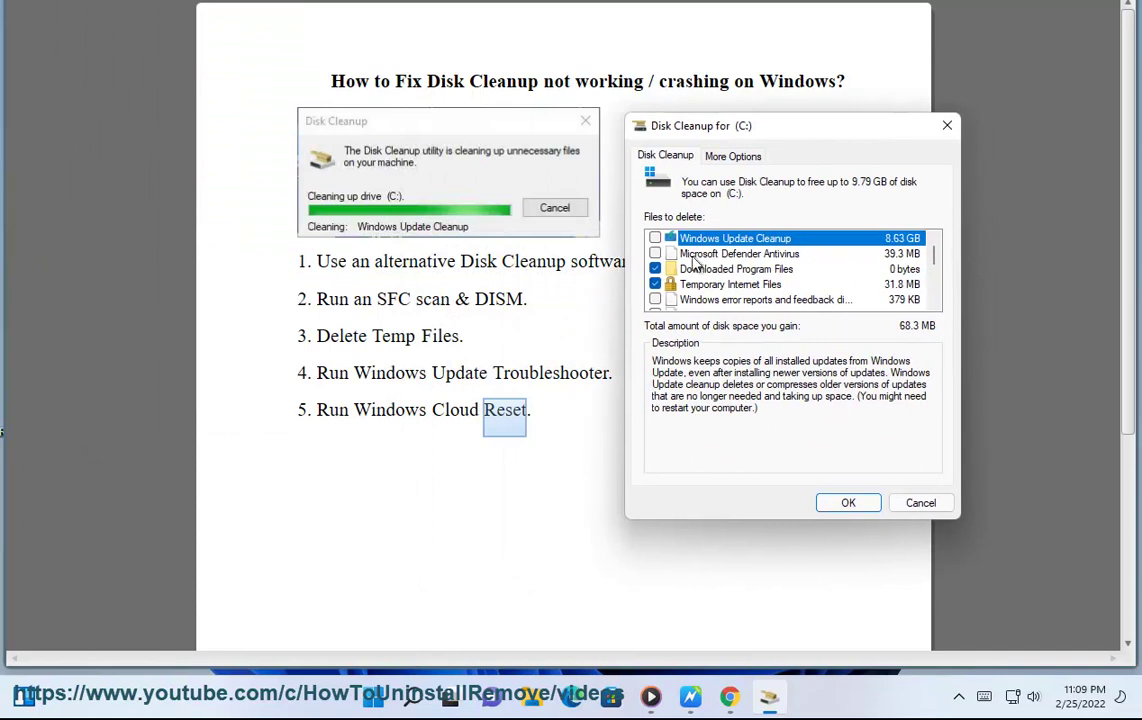
- Select Windows Update Cleanup and Recycle Bin for deletion, and exclude Downloaded Program Files
left_click(655, 239)
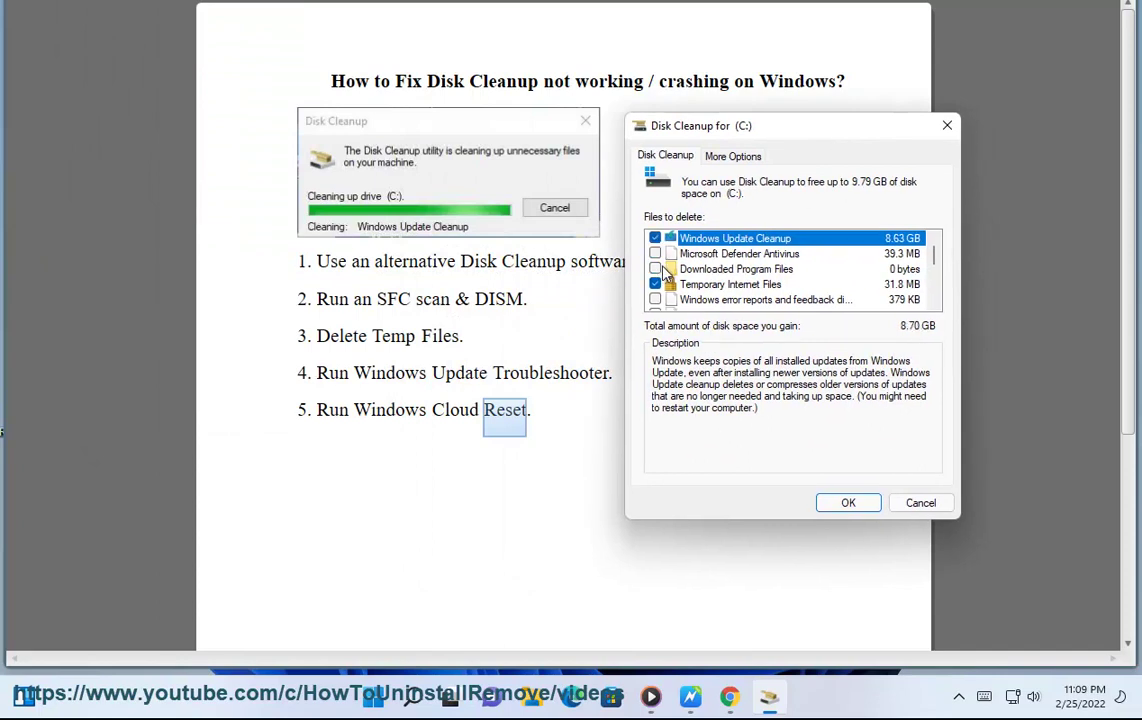
scroll(665, 280, "down", 2)
scroll(683, 305, "up", 2)
scroll(683, 308, "down", 1)
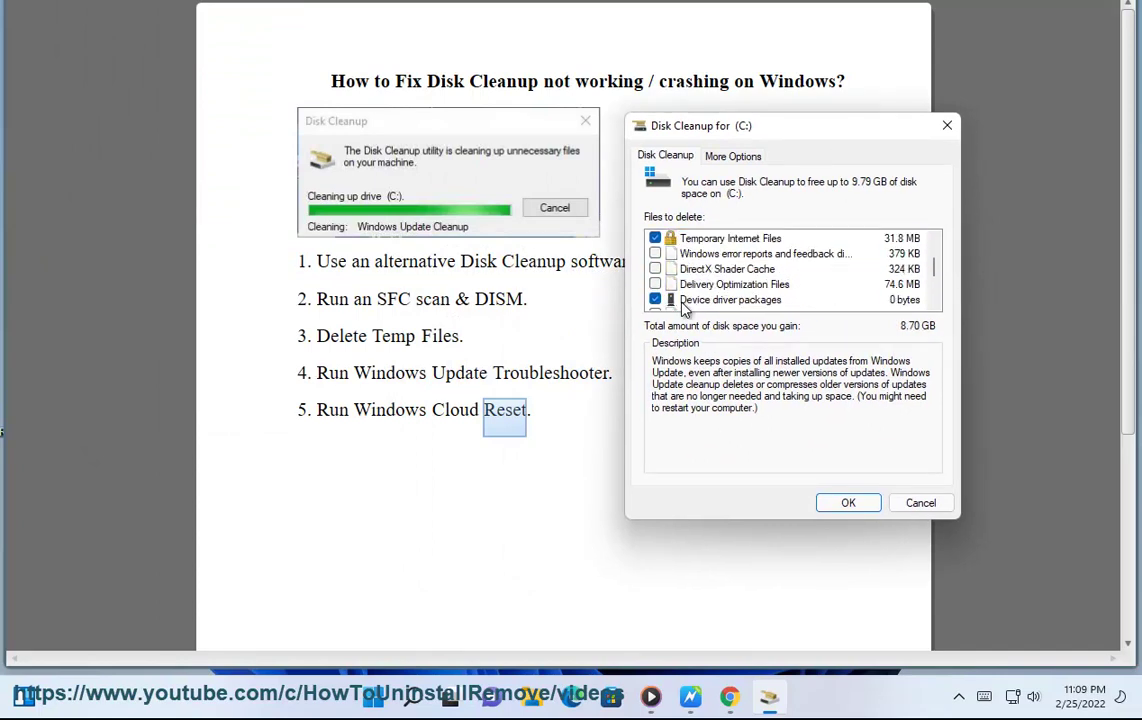
scroll(676, 305, "down", 1)
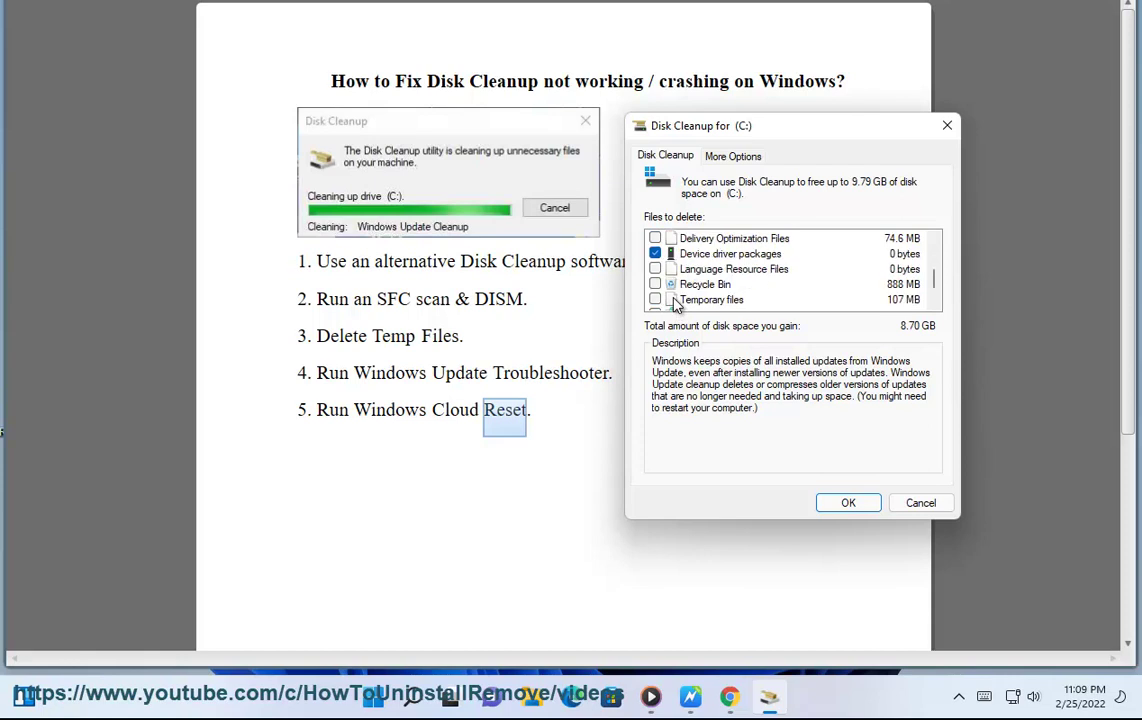
left_click(656, 285)
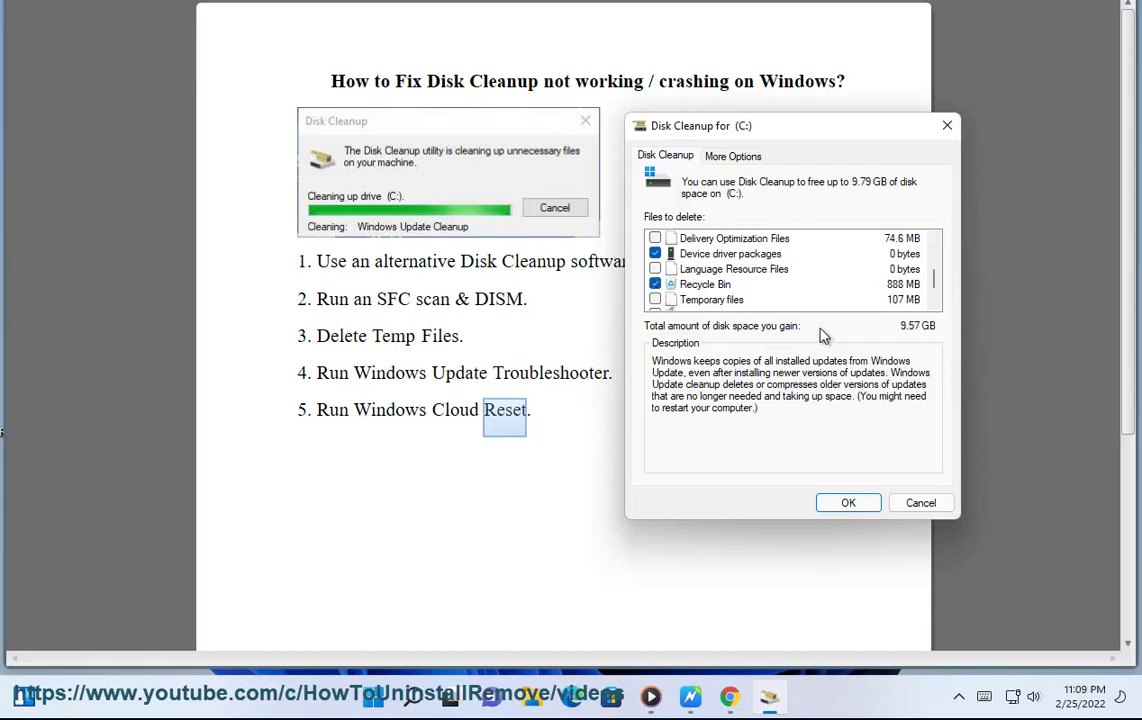